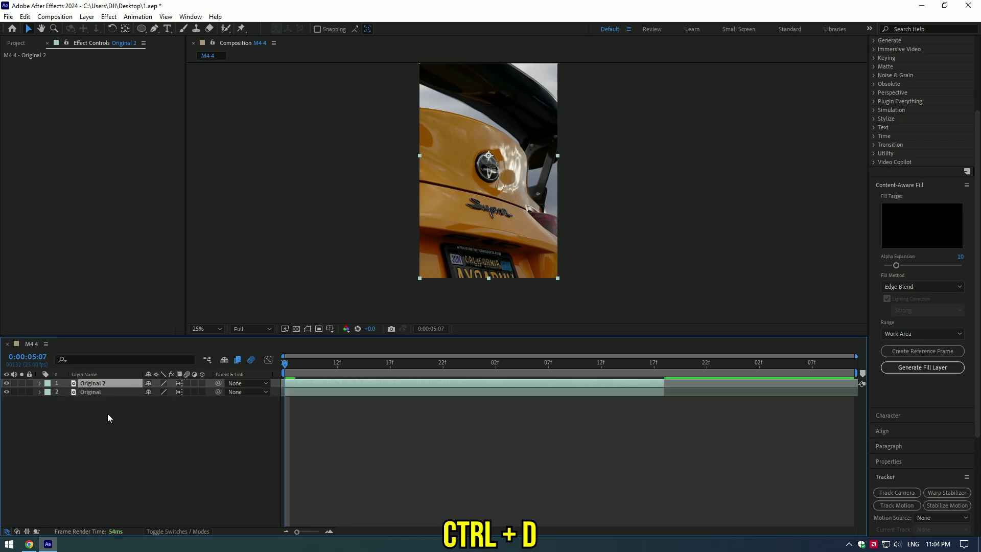
# Duplicate the selected Original 2 layer and name the new top copy Animation
pyautogui.rightClick(98, 383)
pyautogui.click(117, 352)
pyautogui.write('Animat')
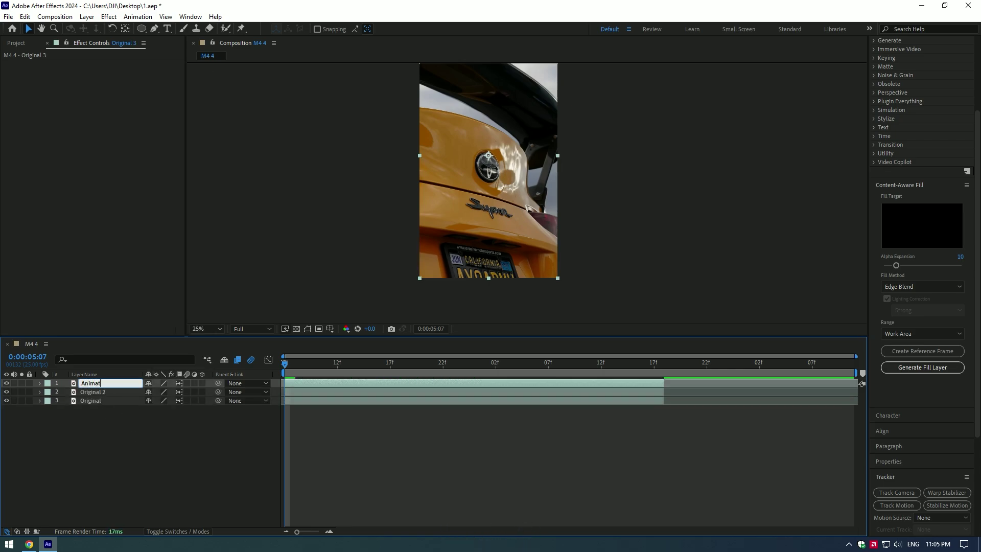
pyautogui.write('ion')
pyautogui.press('Return')
# Rename the middle layer Clean and hide the Animation and Original layers
pyautogui.hotkey('ctrl', 'Down')
pyautogui.press('Return')
pyautogui.write('Cle')
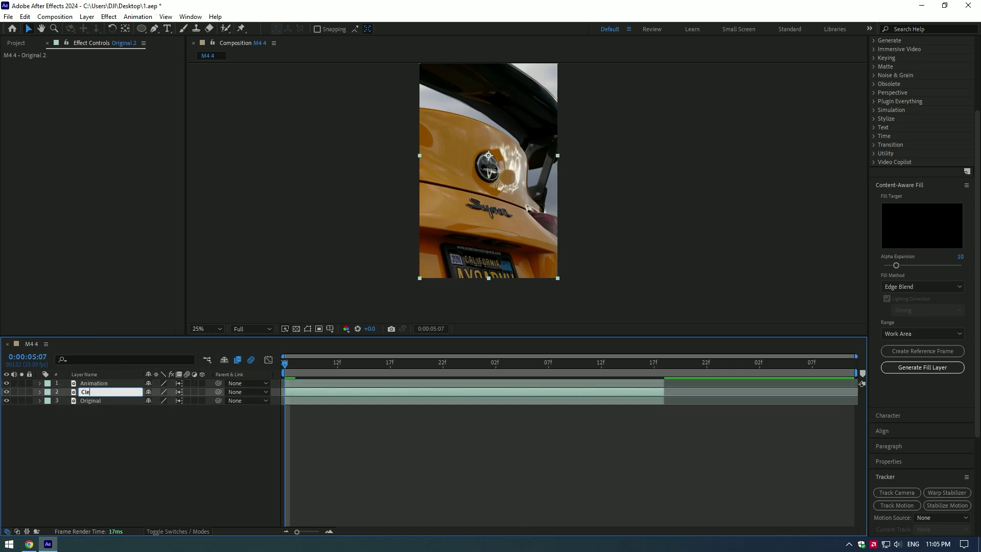
pyautogui.write('an')
pyautogui.press('Return')
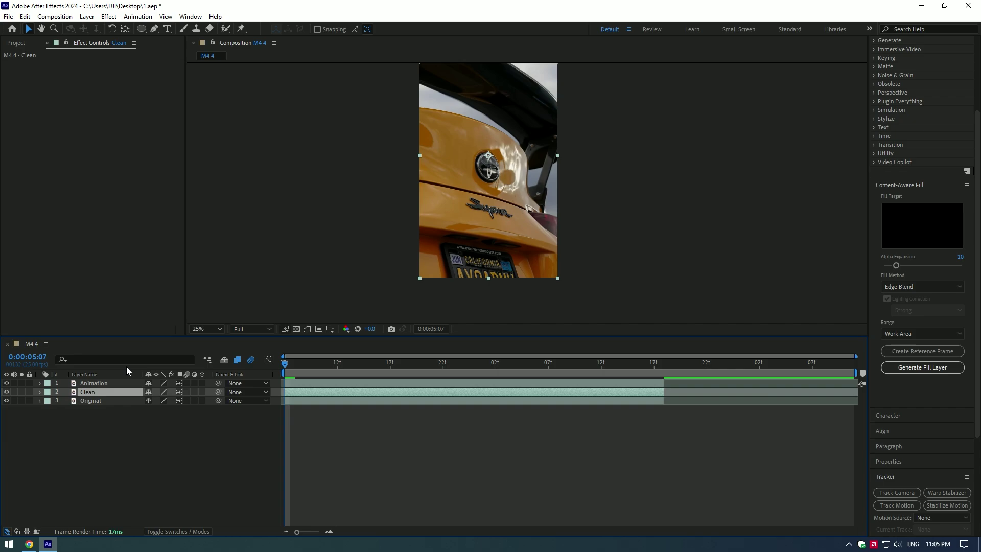
pyautogui.click(6, 384)
pyautogui.click(7, 400)
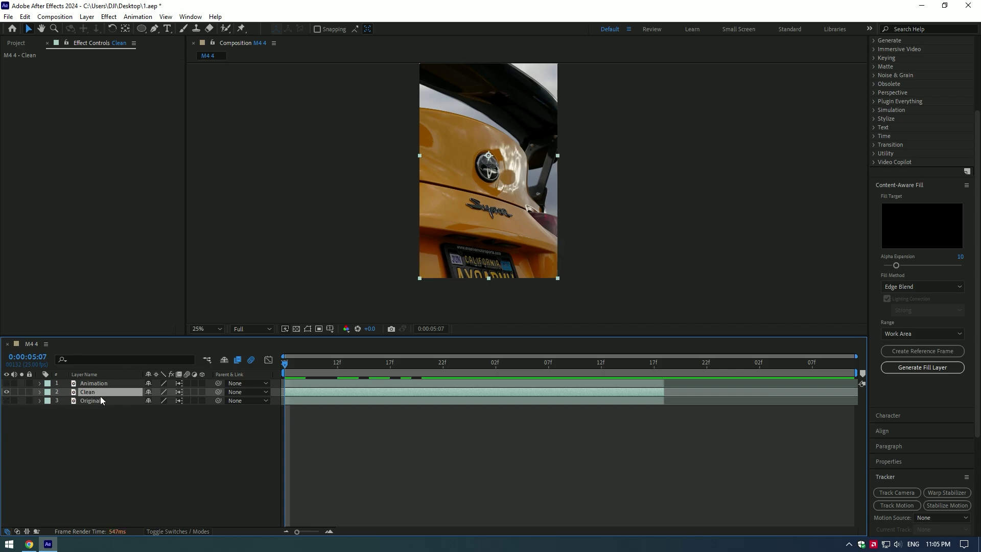
# Draw a closed Pen tool mask loosely around the Supra emblem on the Clean layer
pyautogui.click(153, 30)
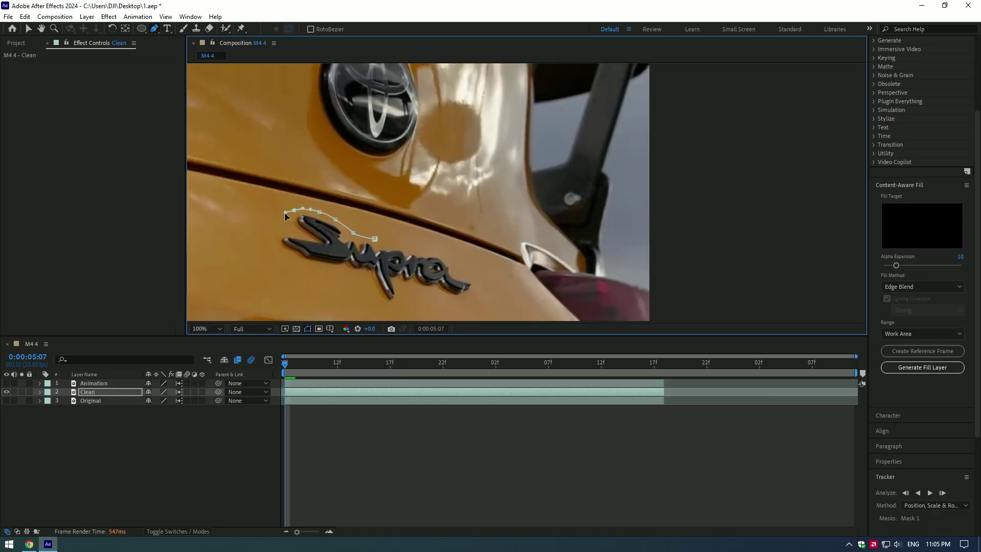
pyautogui.click(275, 226)
pyautogui.click(275, 242)
pyautogui.click(281, 259)
pyautogui.click(306, 263)
pyautogui.click(326, 268)
pyautogui.click(350, 272)
pyautogui.click(367, 280)
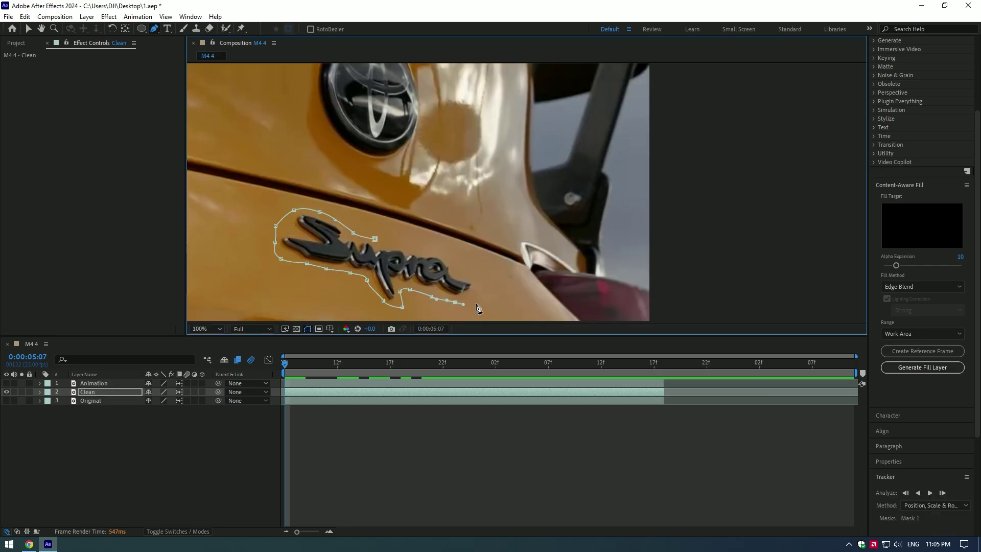
pyautogui.click(374, 238)
pyautogui.press(',')
# Set the mode of the emblem mask on the Clean layer to Subtract
pyautogui.click(107, 392)
pyautogui.press('m')
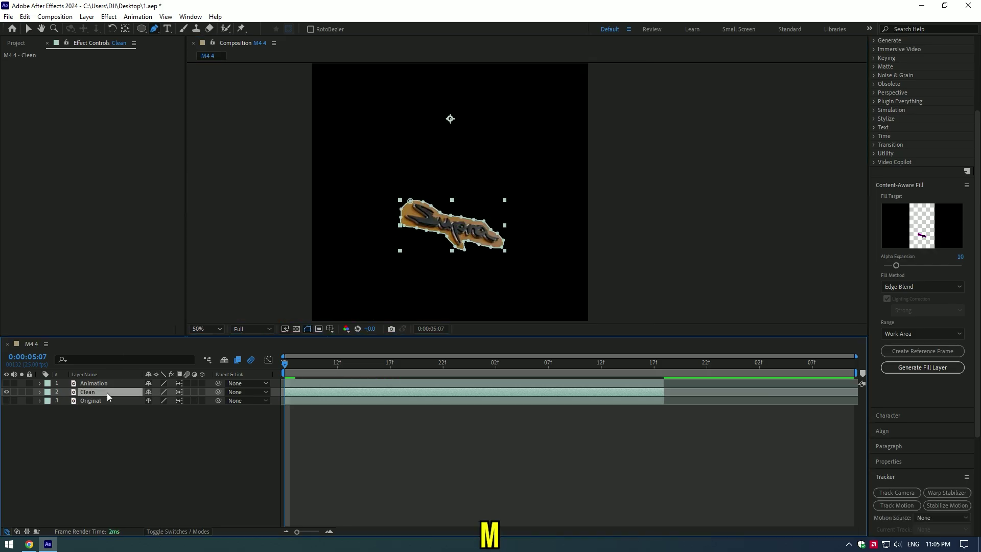
pyautogui.click(149, 402)
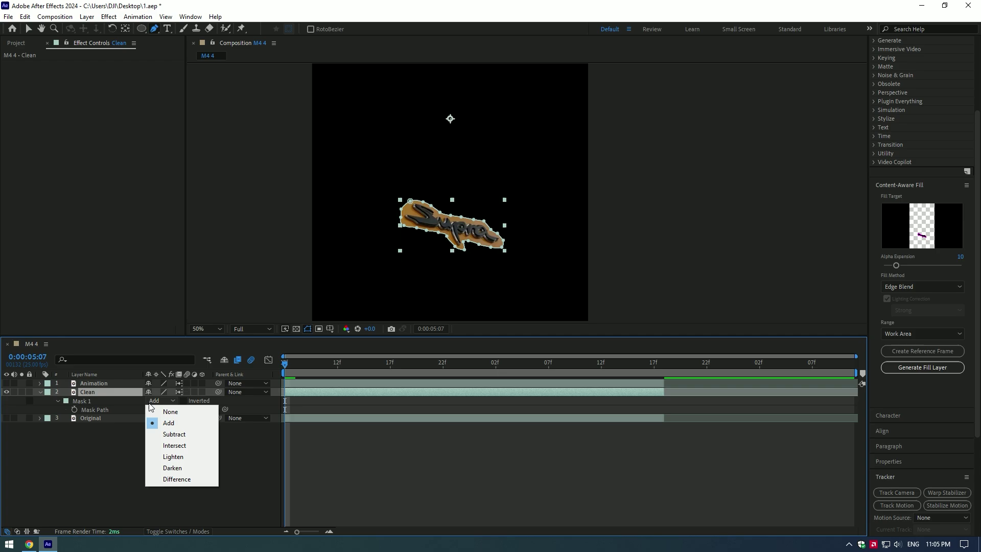
pyautogui.click(177, 435)
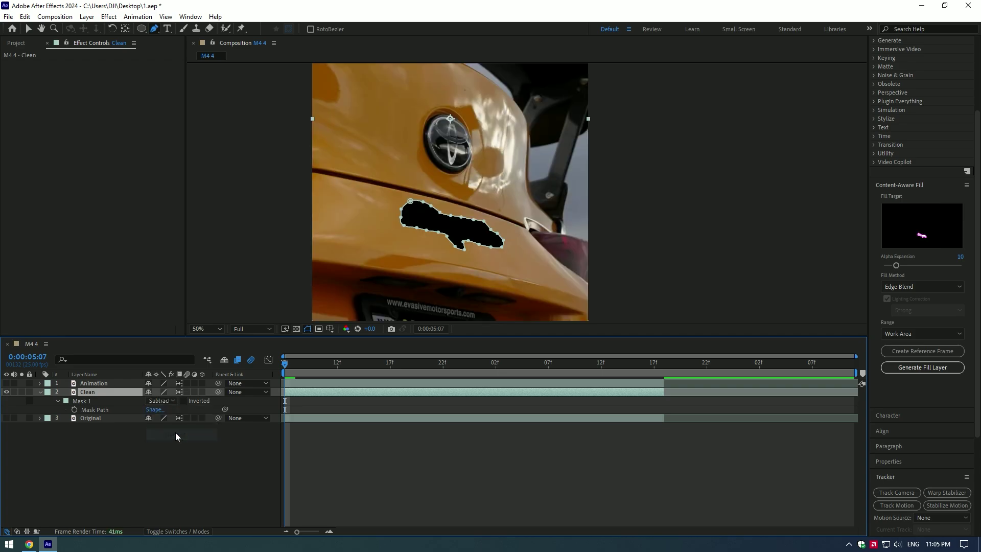
# Track the Clean layer's mask forward through the clip using position, scale and rotation, and return to the first frame
pyautogui.click(87, 401)
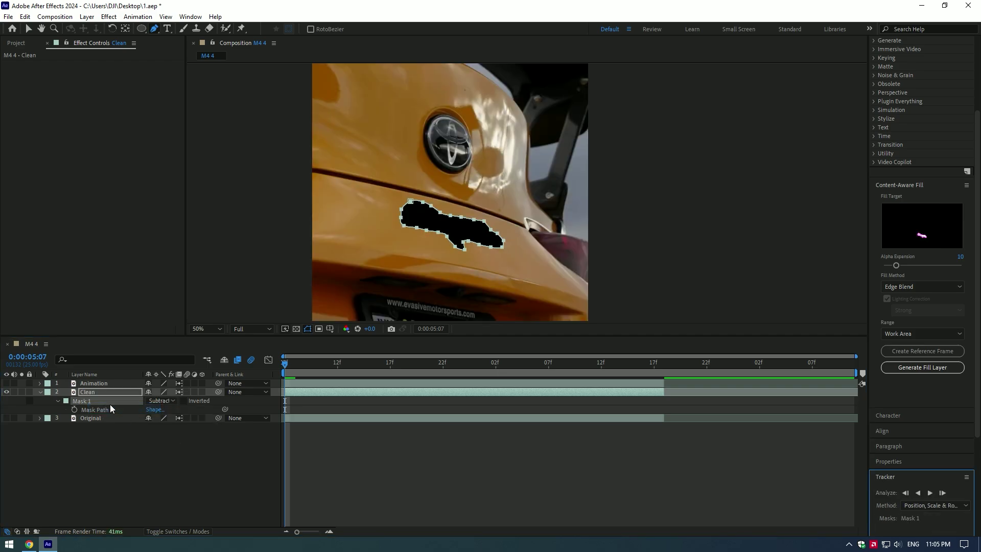
pyautogui.scroll(-3, 916, 440)
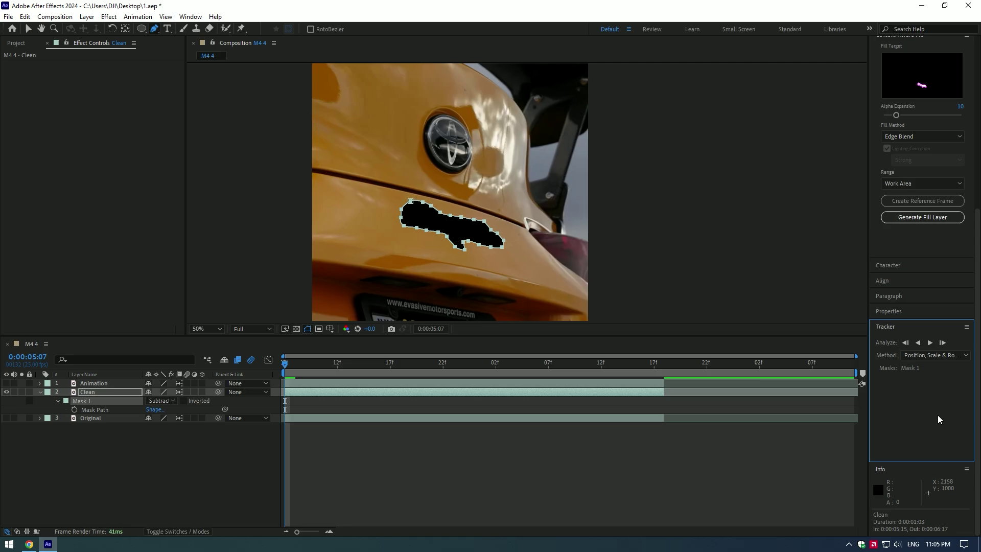
pyautogui.click(944, 356)
pyautogui.click(909, 384)
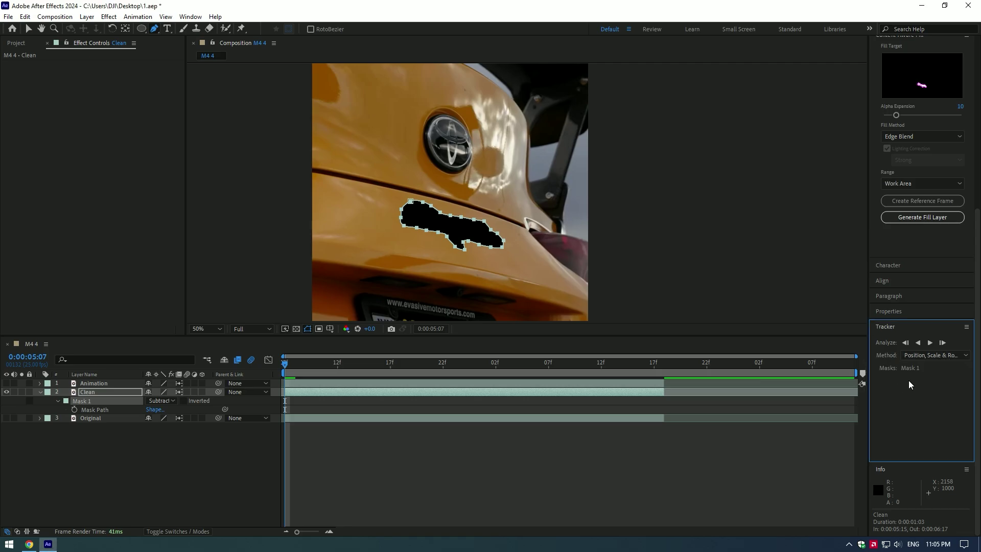
pyautogui.click(930, 342)
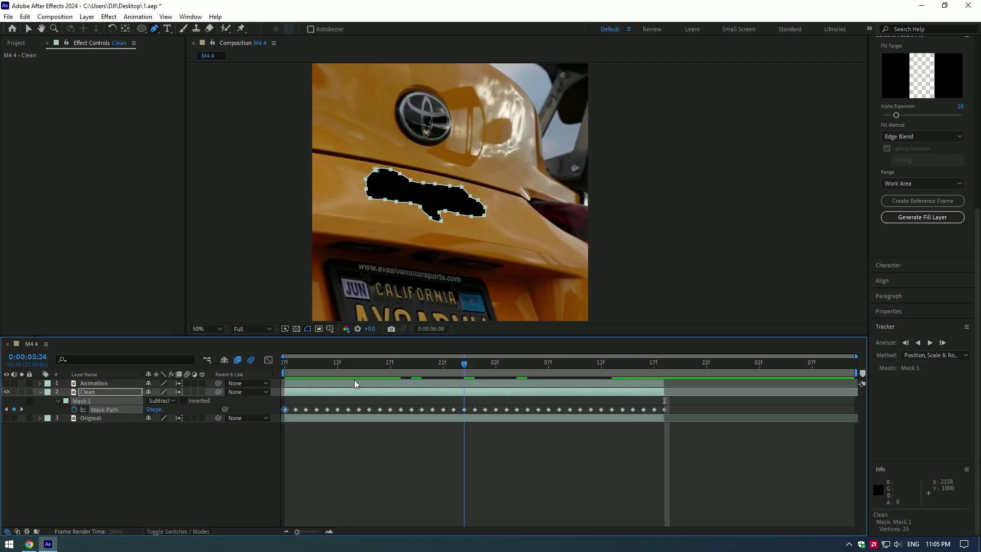
pyautogui.moveTo(354, 384); pyautogui.dragTo(219, 378)
pyautogui.click(299, 396)
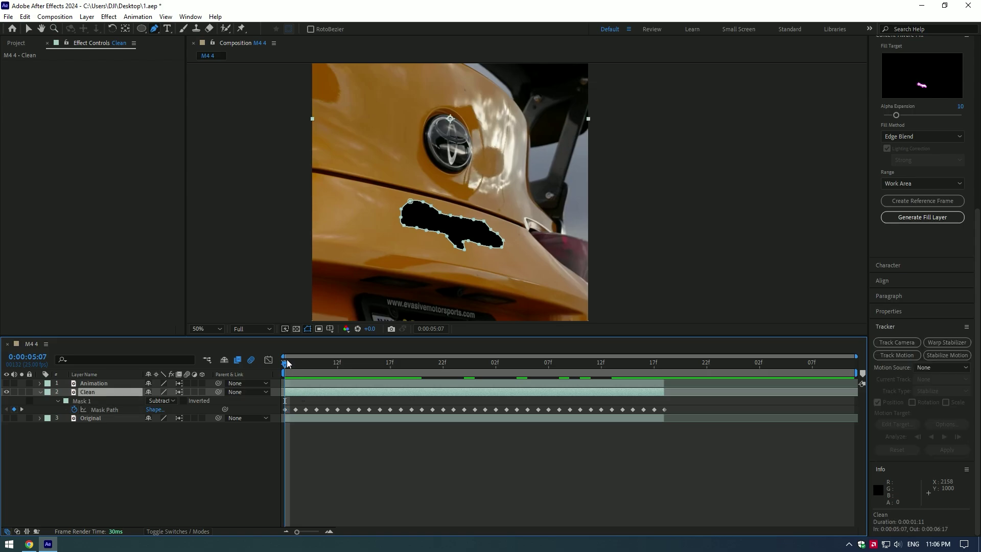
# Generate a Content-Aware Fill layer for the masked hole, using Edge Blend over the work area with alpha expansion 10
pyautogui.press('v')
pyautogui.click(190, 17)
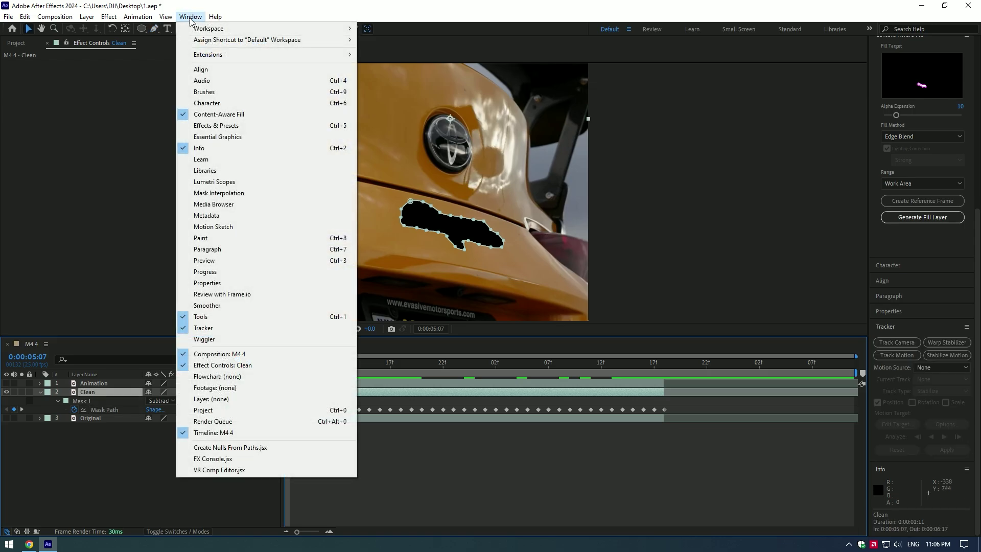
pyautogui.click(218, 114)
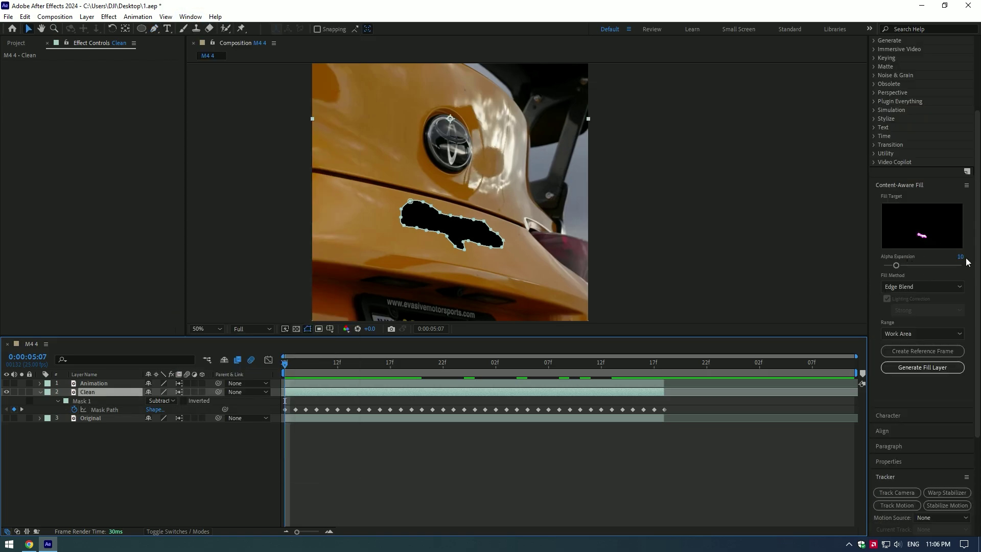
pyautogui.click(905, 369)
pyautogui.moveTo(286, 365)
pyautogui.mouseDown()
pyautogui.moveTo(615, 372)
pyautogui.moveTo(284, 366)
pyautogui.mouseUp()
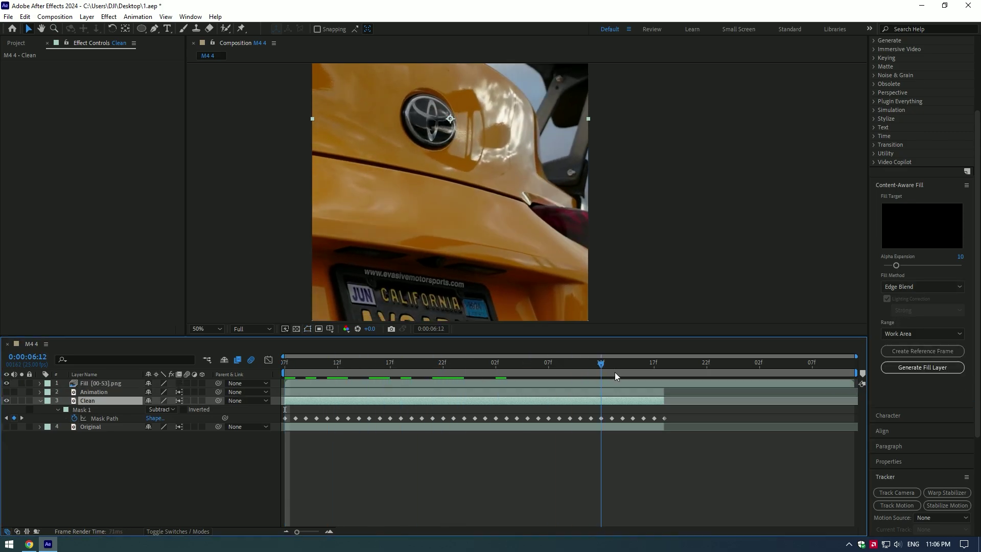
# Move the generated fill layer below the Animation layer and make the Animation layer visible
pyautogui.press('u')
pyautogui.moveTo(89, 383); pyautogui.dragTo(84, 397)
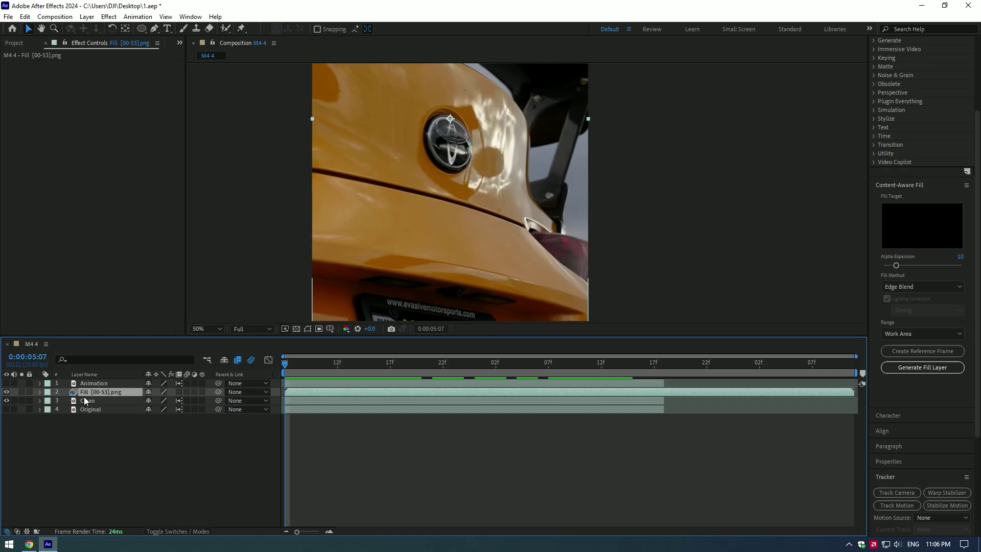
pyautogui.click(90, 384)
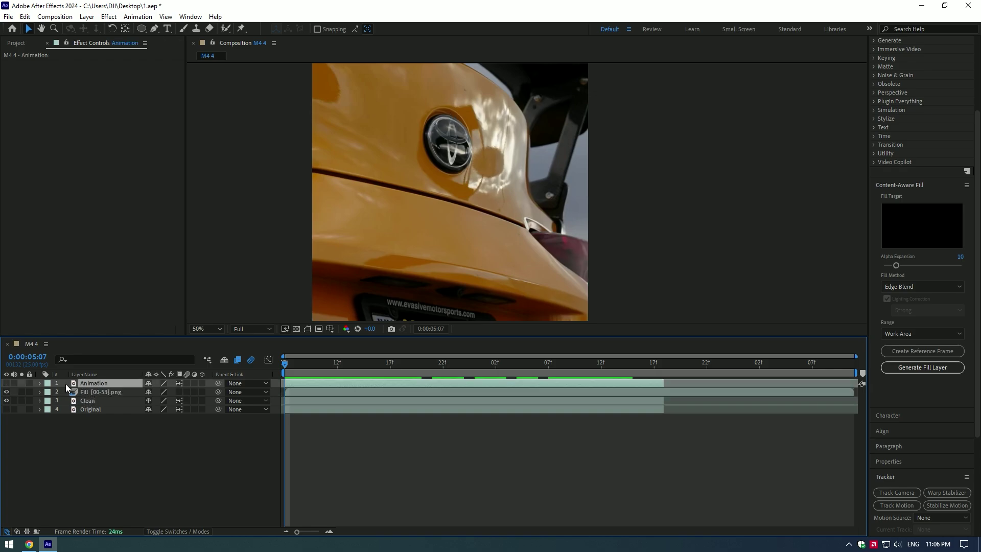
pyautogui.click(7, 383)
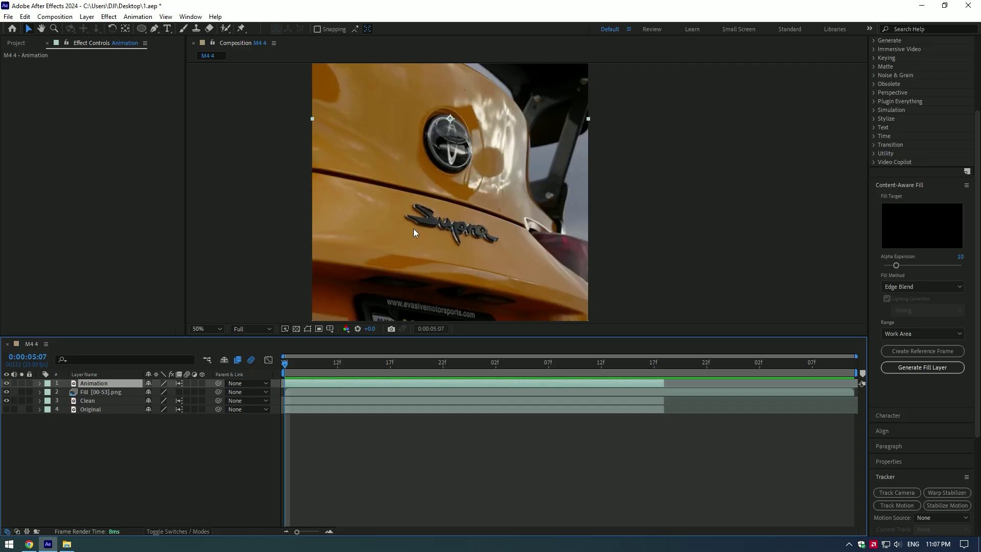
pyautogui.click(154, 29)
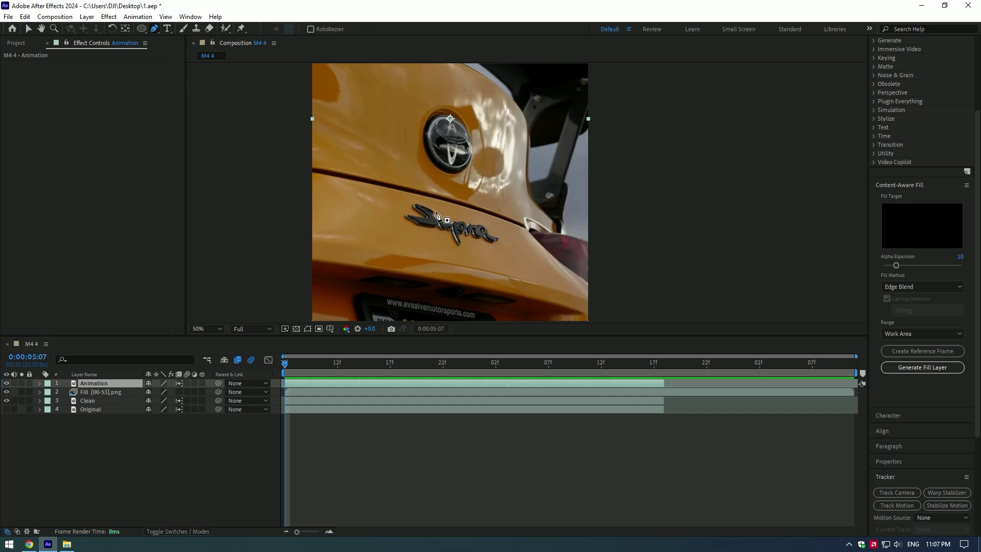
pyautogui.hotkey('alt', 'w')
pyautogui.doubleClick(474, 225)
# Apply the Mocha AE effect to the Animation layer and launch Mocha
pyautogui.hotkey('ctrl', 'space')
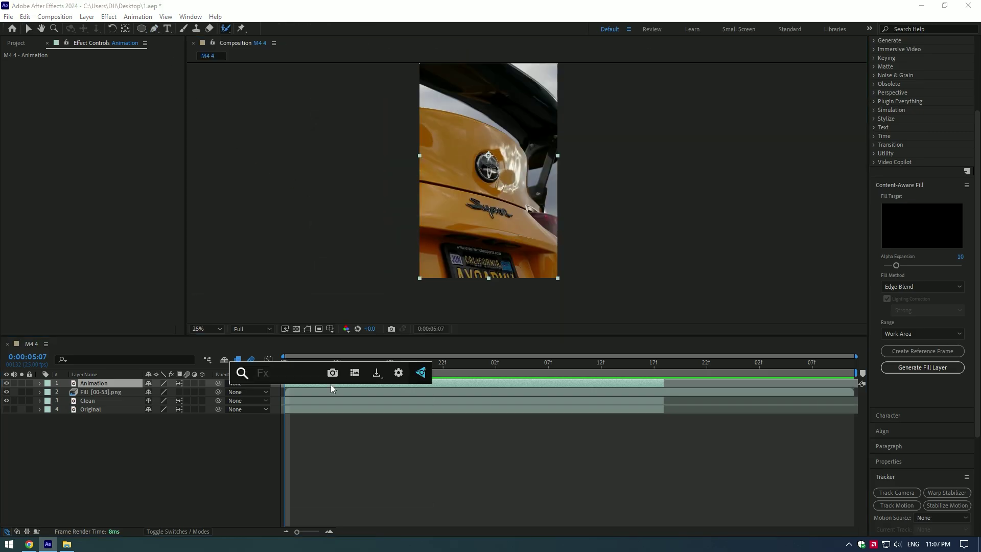
pyautogui.write('mocha')
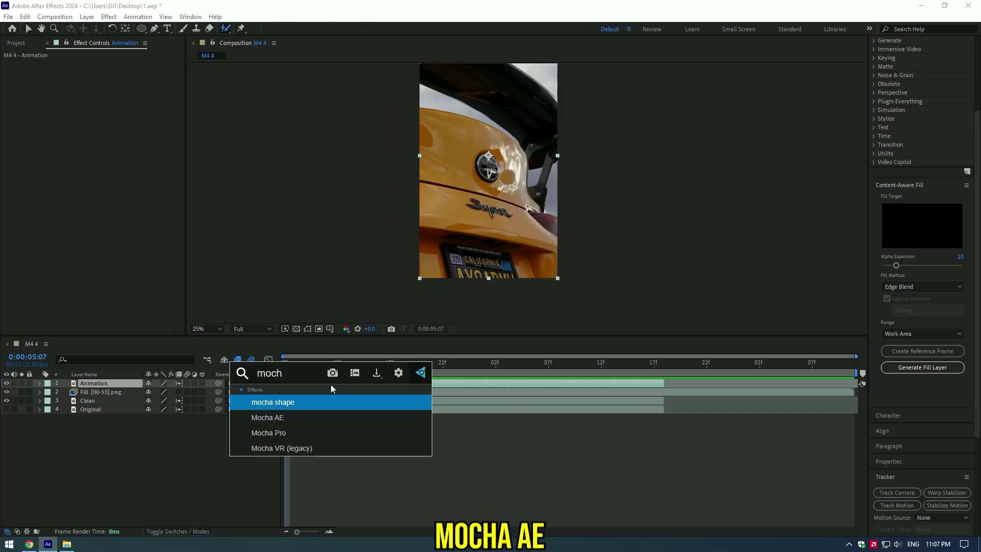
pyautogui.click(290, 416)
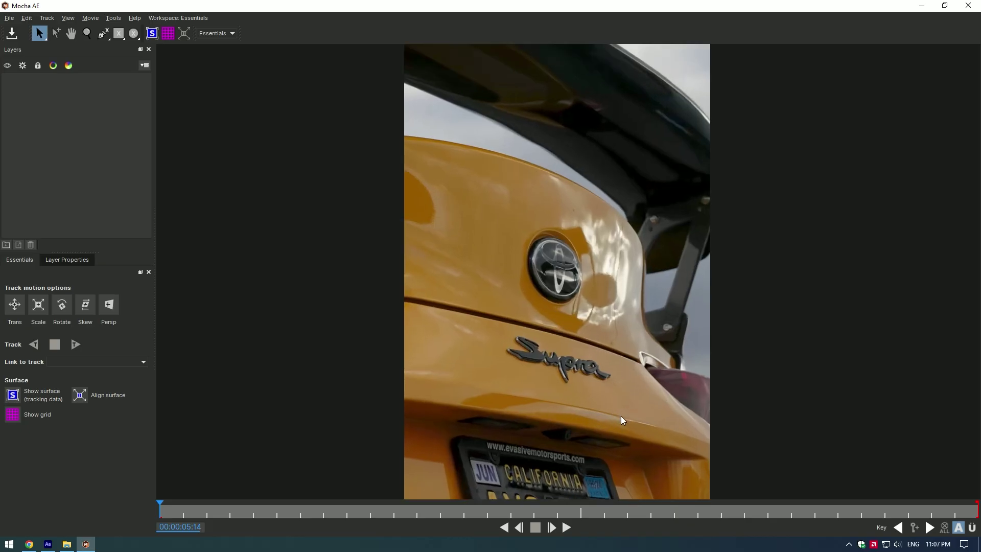
# Trace a detailed closed spline tightly along the edges of the Supra emblem
pyautogui.scroll(4, 621, 416)
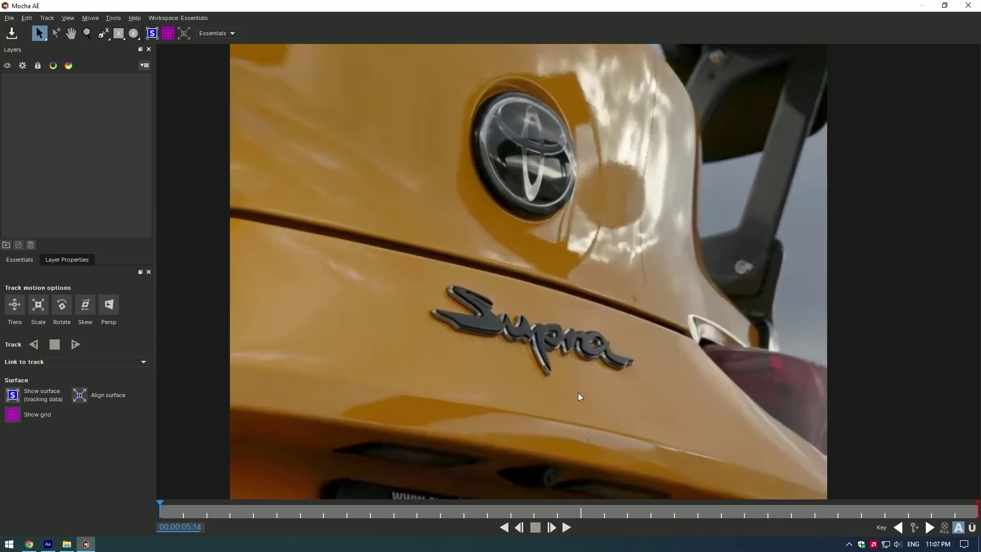
pyautogui.click(103, 34)
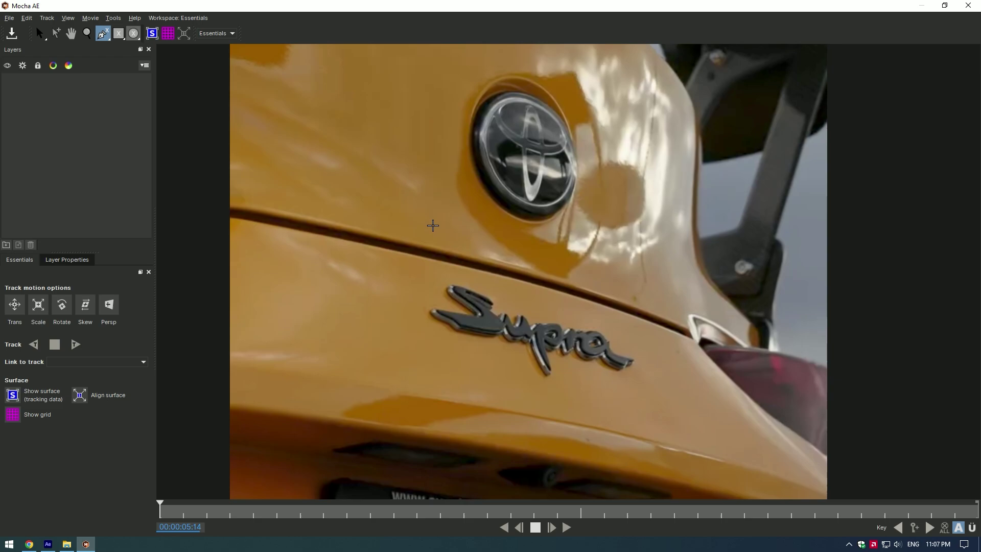
pyautogui.click(431, 312)
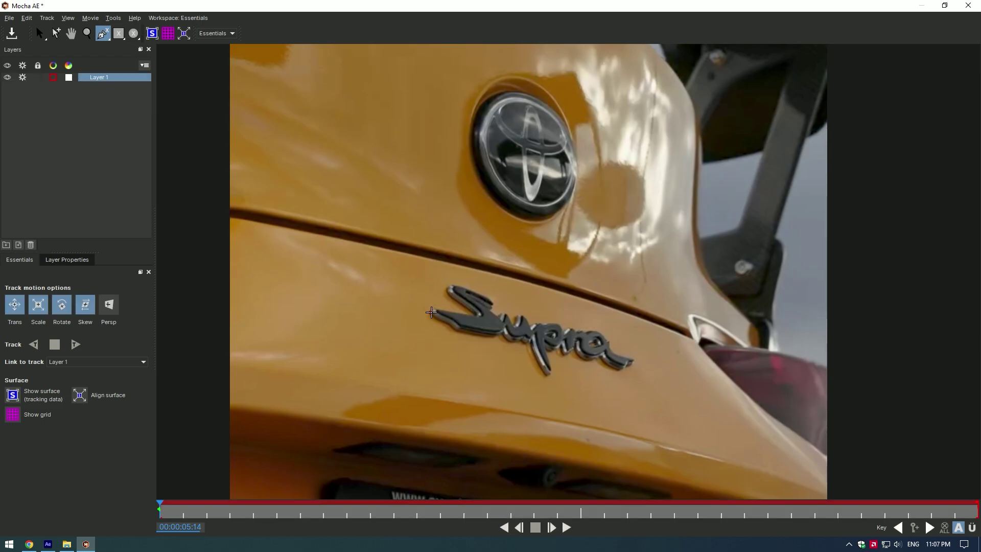
pyautogui.click(437, 318)
pyautogui.click(455, 329)
pyautogui.click(496, 337)
pyautogui.click(545, 375)
pyautogui.click(582, 360)
pyautogui.click(634, 362)
pyautogui.click(563, 330)
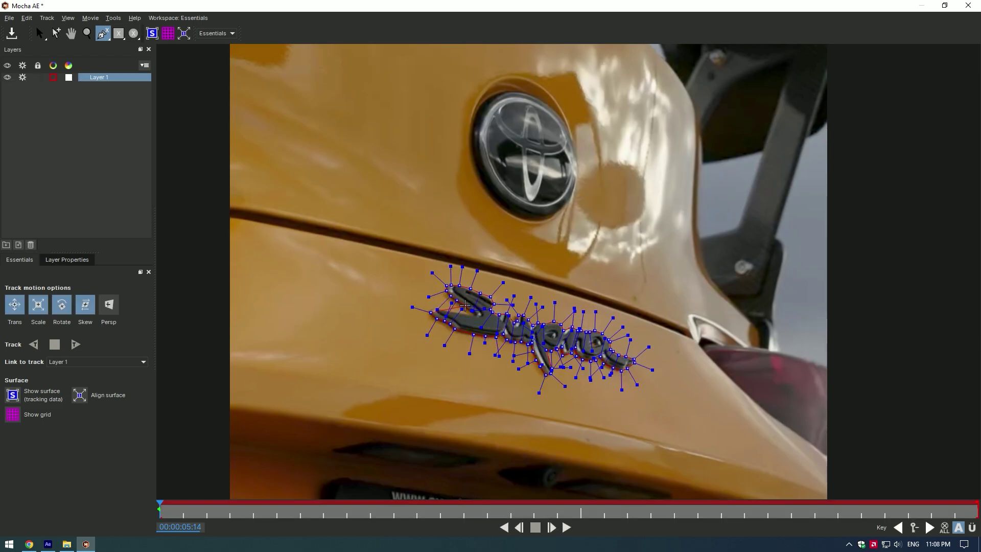
pyautogui.press('s')
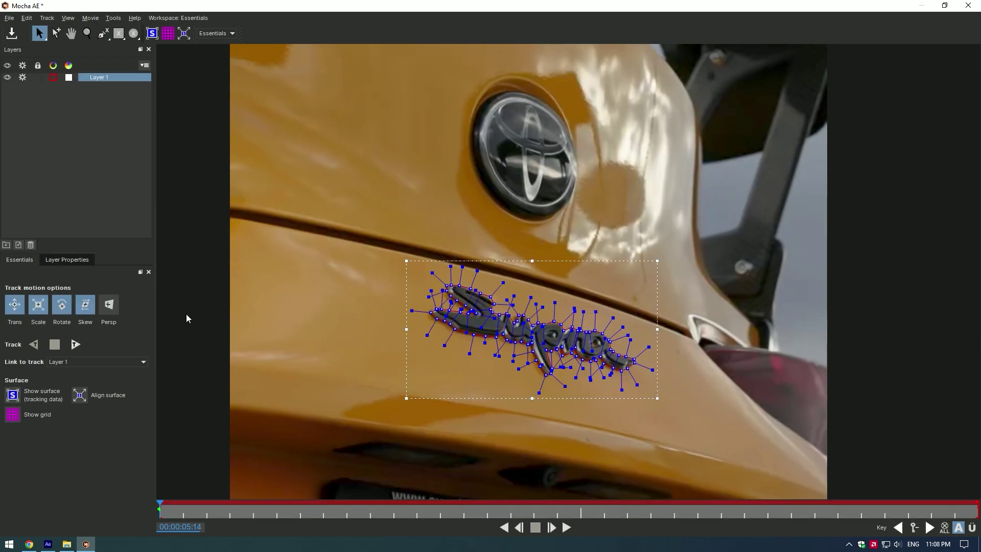
# Track the emblem spline forward through the clip, save the result and close Mocha
pyautogui.click(76, 345)
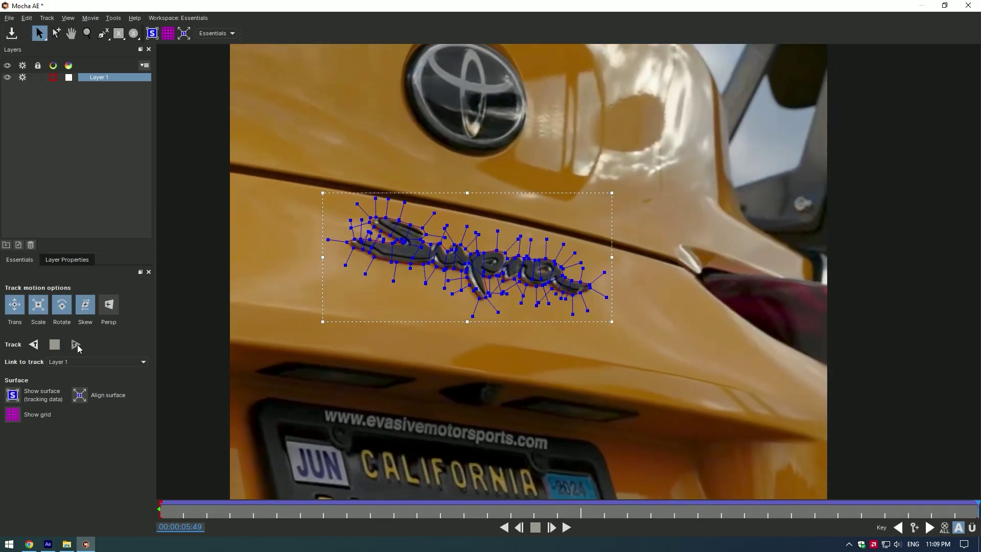
pyautogui.click(11, 34)
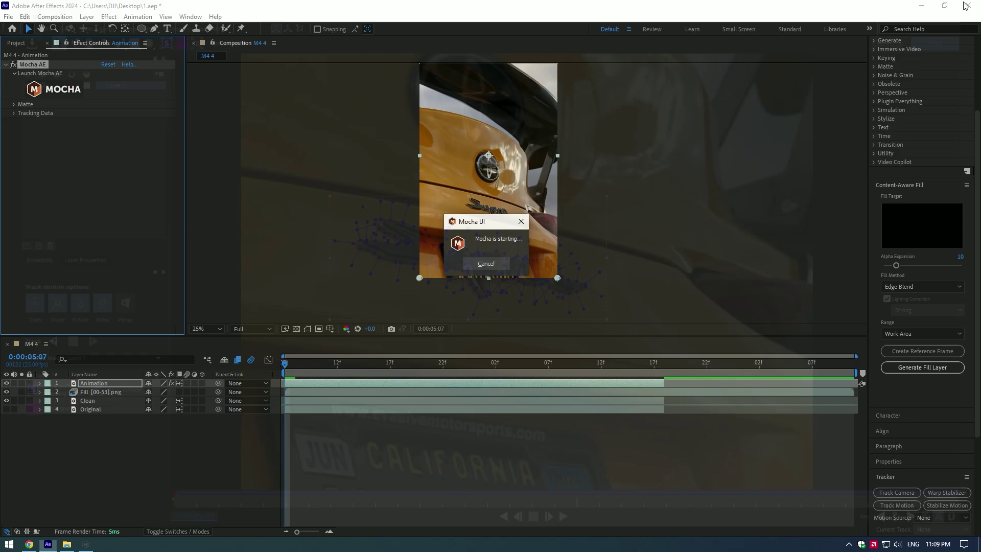
pyautogui.click(968, 5)
pyautogui.click(12, 104)
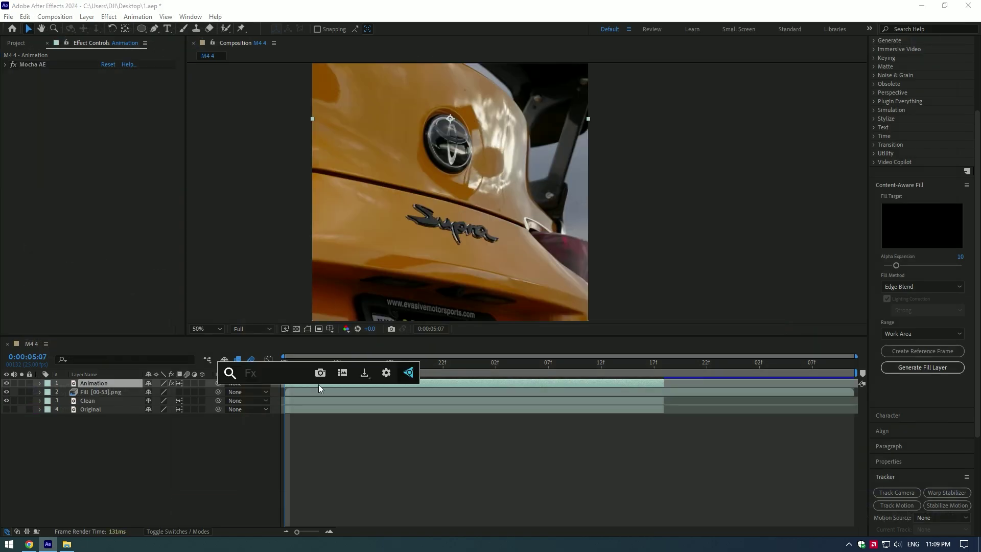
# Apply the Linear Wipe effect to the Animation layer
pyautogui.write('line')
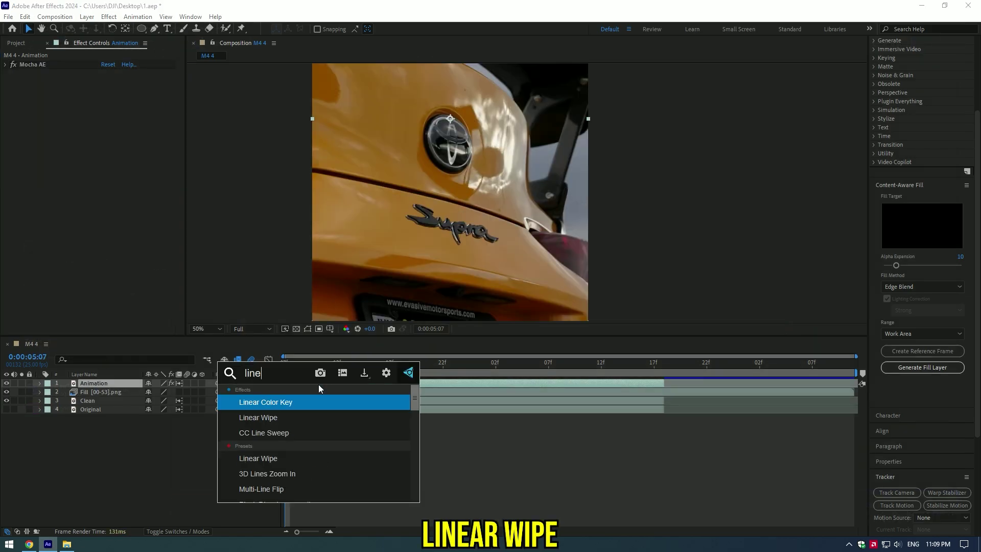
pyautogui.press('Down')
pyautogui.press('Return')
# Set the Linear Wipe's angle to -90° and keyframe its Transition Completion at 100% on the first frame
pyautogui.click(114, 91)
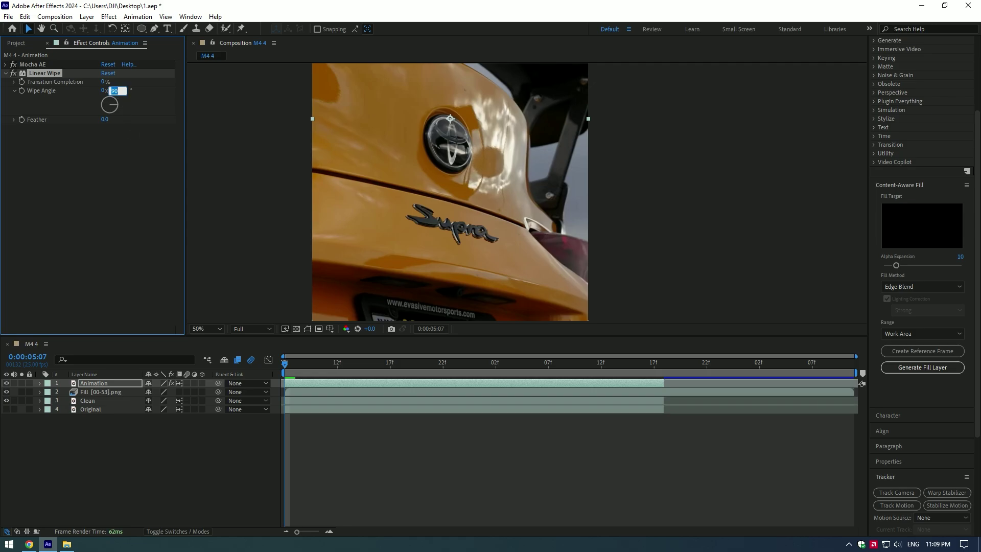
pyautogui.write('-90')
pyautogui.press('Return')
pyautogui.moveTo(134, 84); pyautogui.dragTo(219, 87)
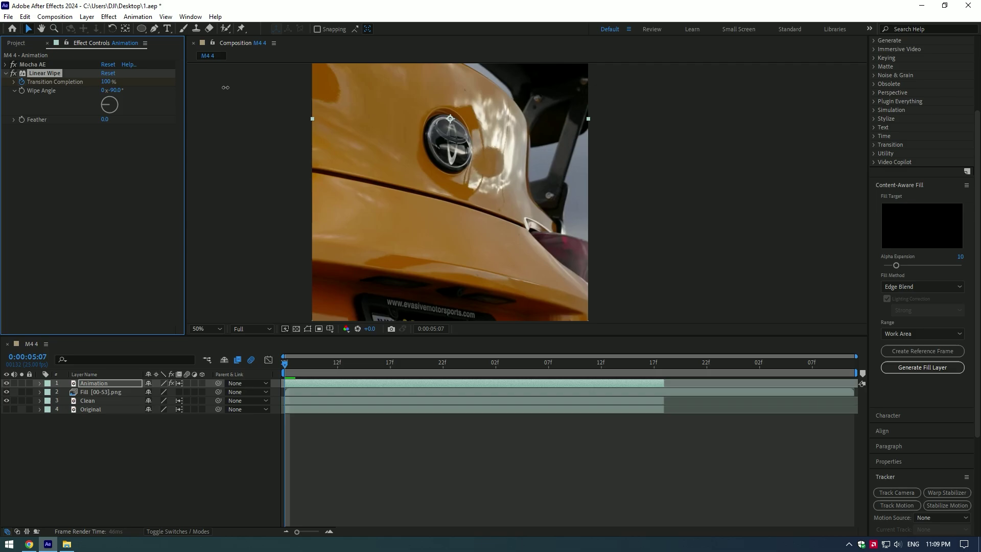
# Keyframe the Linear Wipe's Transition Completion at 0% at 0:00:05:24 and preview the wipe
pyautogui.moveTo(291, 363); pyautogui.dragTo(465, 372)
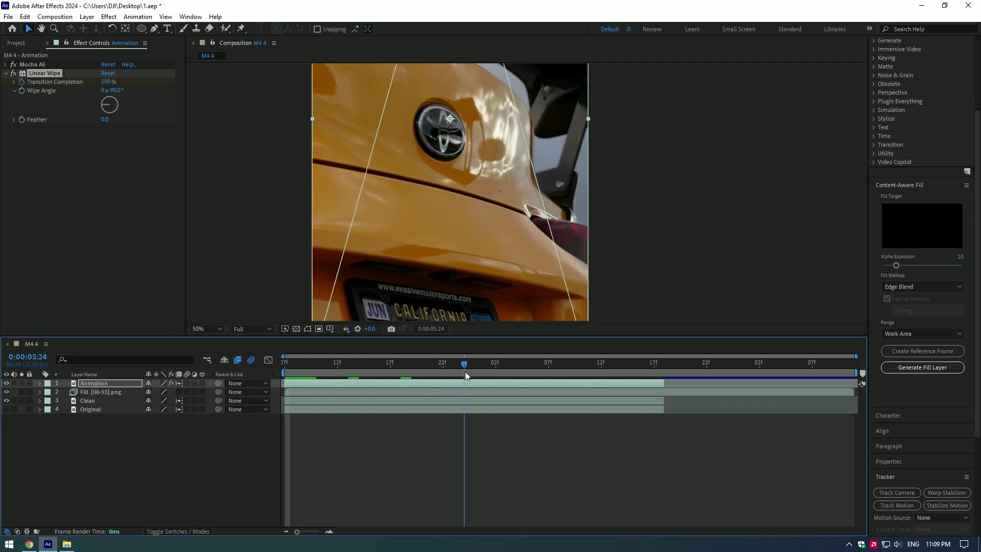
pyautogui.click(106, 81)
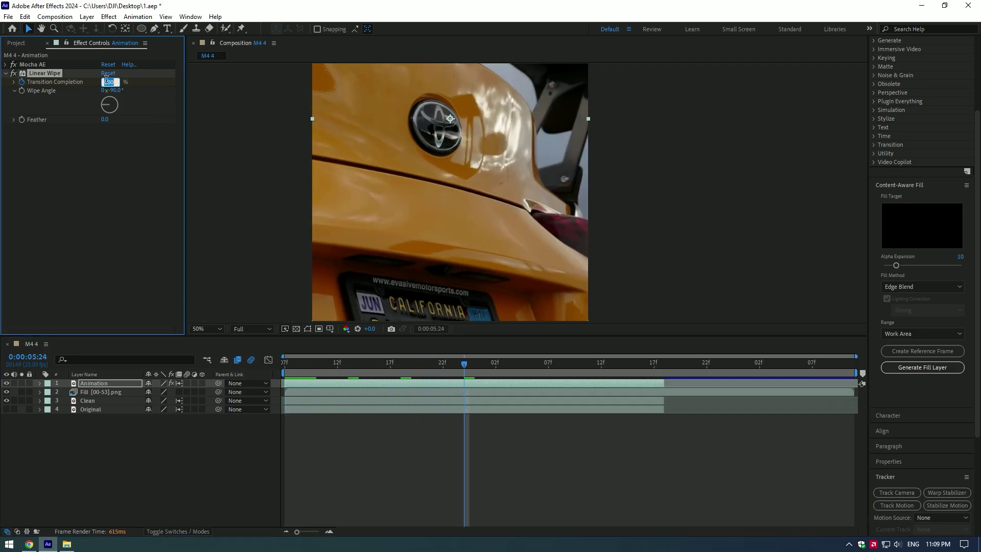
pyautogui.write('0')
pyautogui.press('Return')
pyautogui.press(',')
pyautogui.press('space')
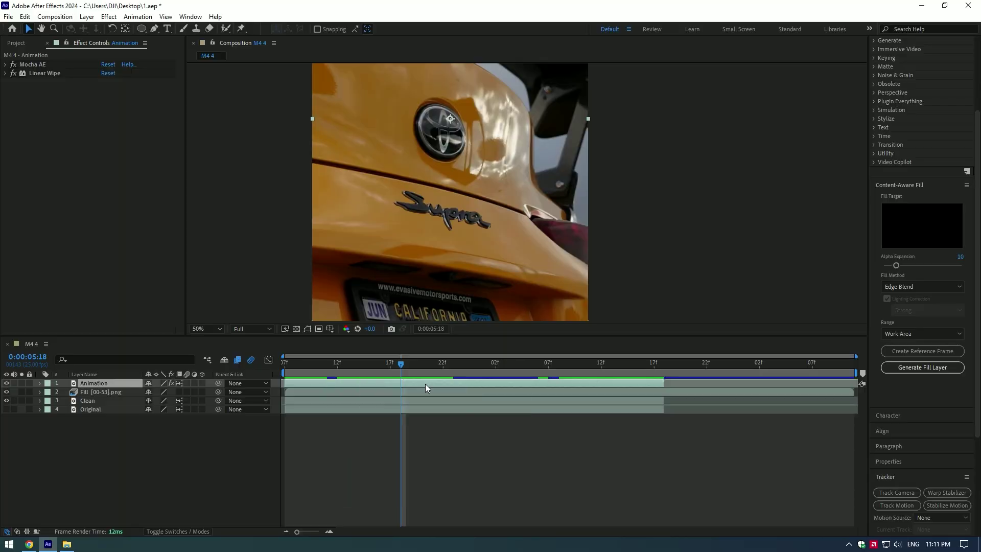
# Set Turbulent Displace to Turbulent Smoother with Amount 130, Size 10 and Complexity 7
pyautogui.click(148, 92)
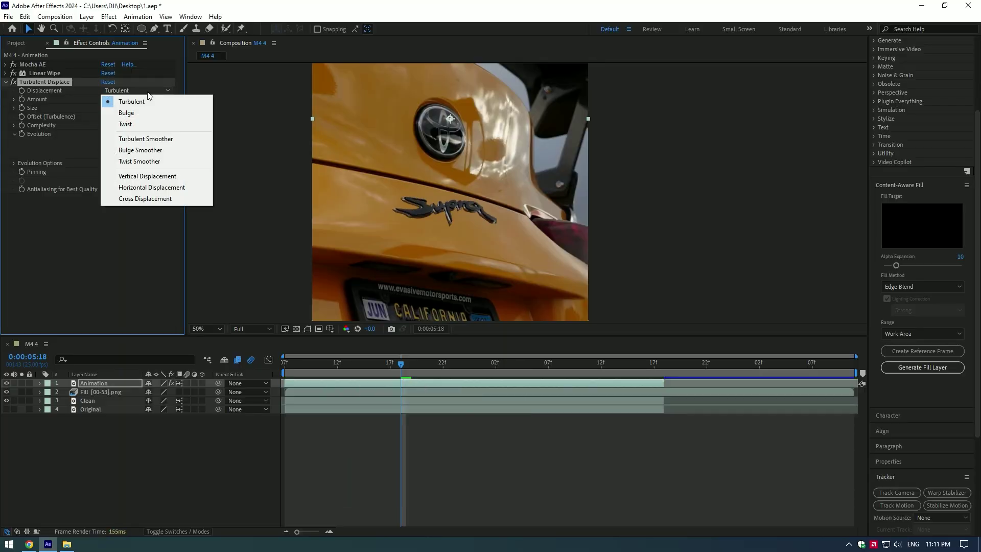
pyautogui.click(153, 140)
pyautogui.click(108, 99)
pyautogui.write('130')
pyautogui.press('Tab')
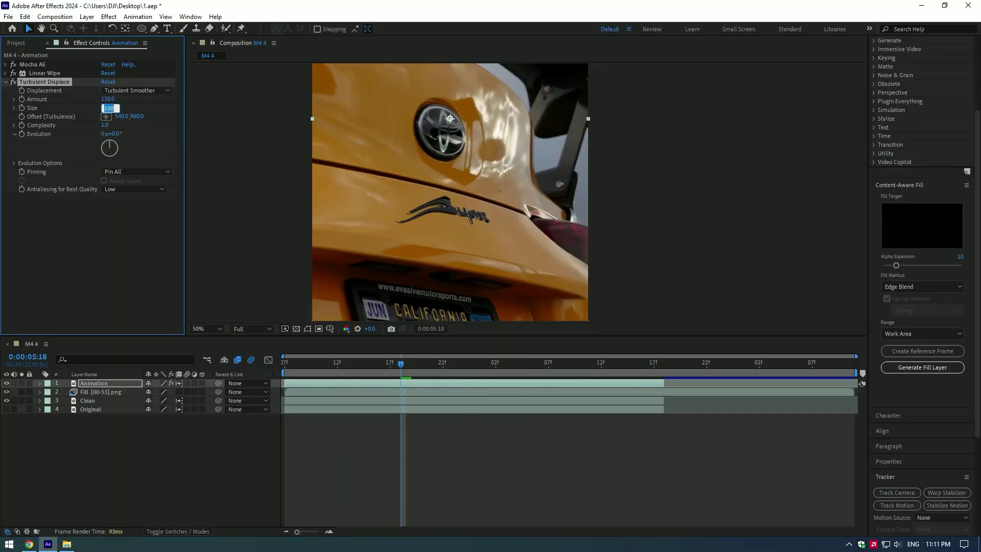
pyautogui.write('10')
pyautogui.press('Tab')
pyautogui.write('7')
pyautogui.press('Return')
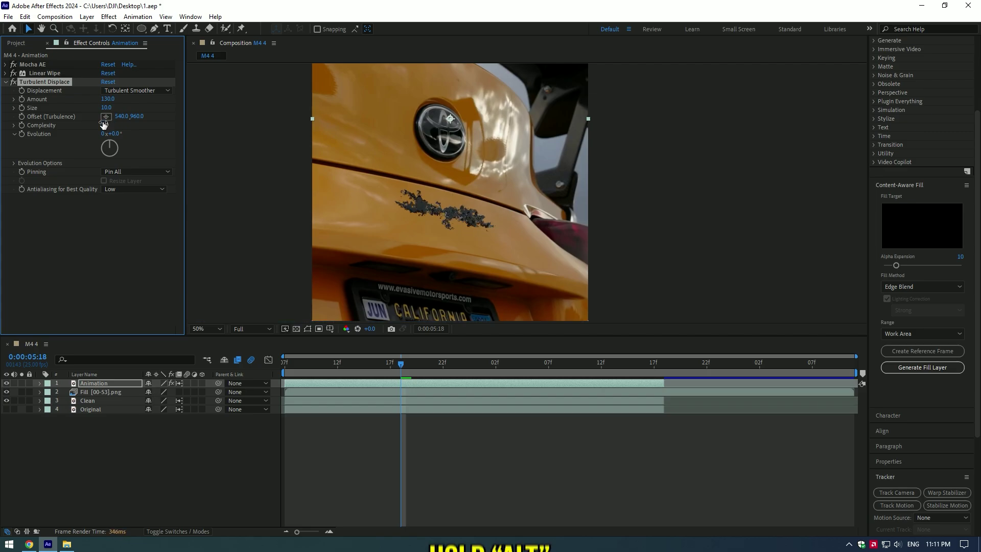
# Drive Turbulent Displace's Evolution with the expression time*250 and collapse the layer's properties
pyautogui.keyDown('alt'); pyautogui.click(23, 134); pyautogui.keyUp('alt')
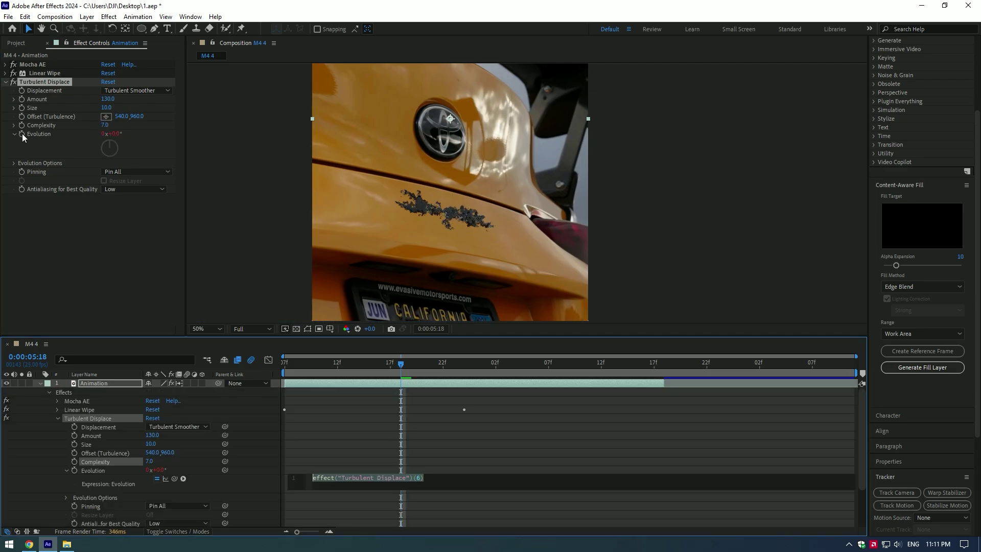
pyautogui.write('time')
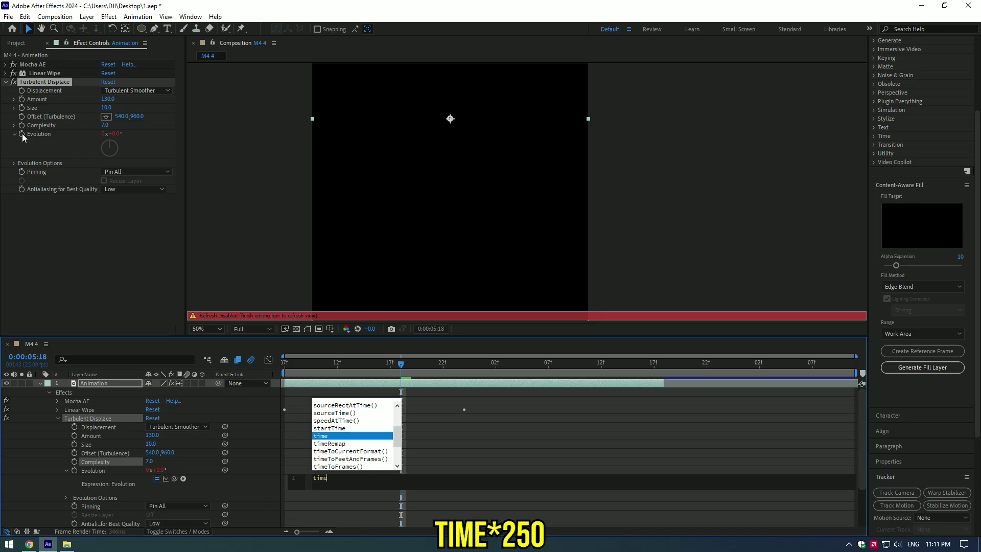
pyautogui.write('*25')
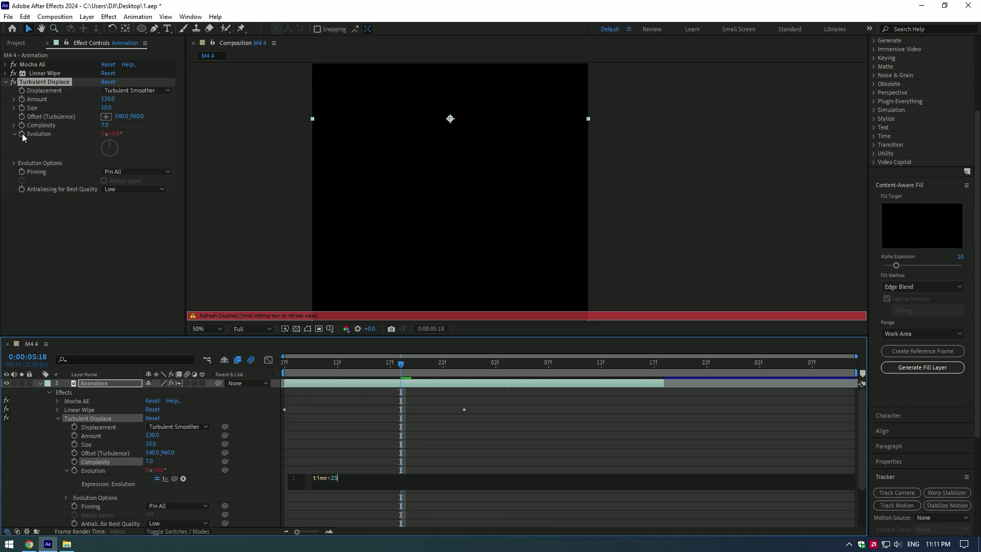
pyautogui.write('0')
pyautogui.click(380, 364)
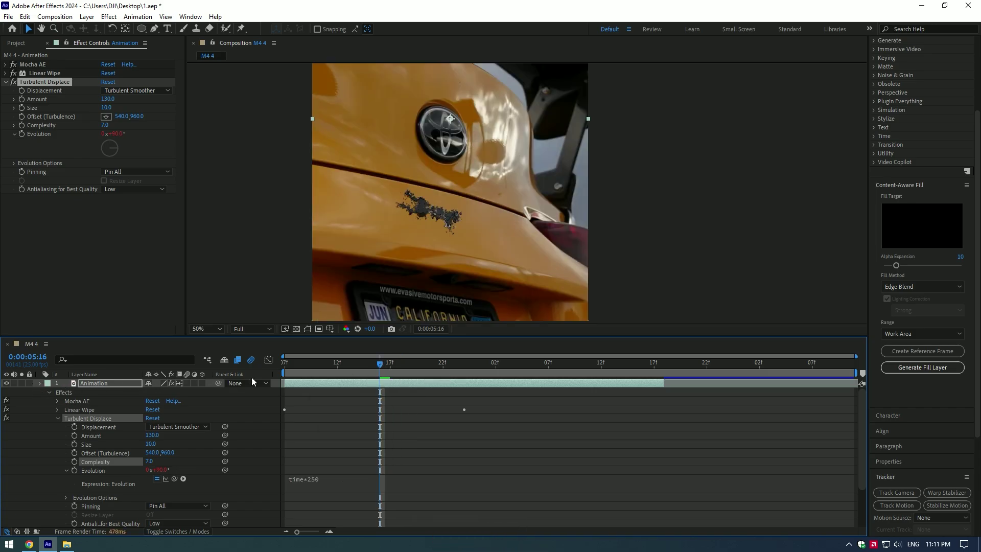
pyautogui.press('u')
# Keyframe Turbulent Displace's Amount at 0:00:05:14, change it in a second keyframe at about 0:00:06:02 and preview the animation
pyautogui.moveTo(391, 364); pyautogui.dragTo(362, 362)
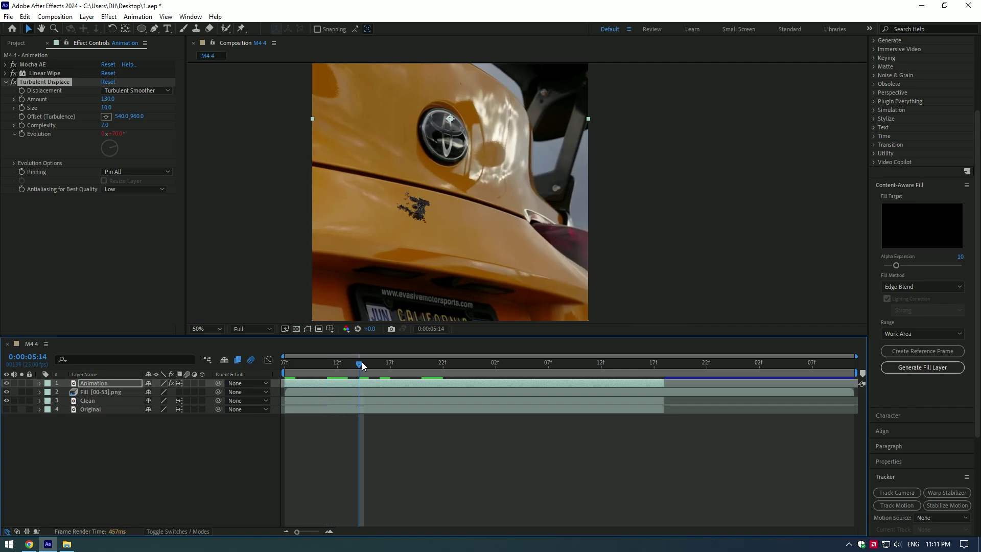
pyautogui.click(21, 101)
pyautogui.moveTo(358, 358); pyautogui.dragTo(495, 367)
pyautogui.click(107, 99)
pyautogui.press('Return')
pyautogui.press('space')
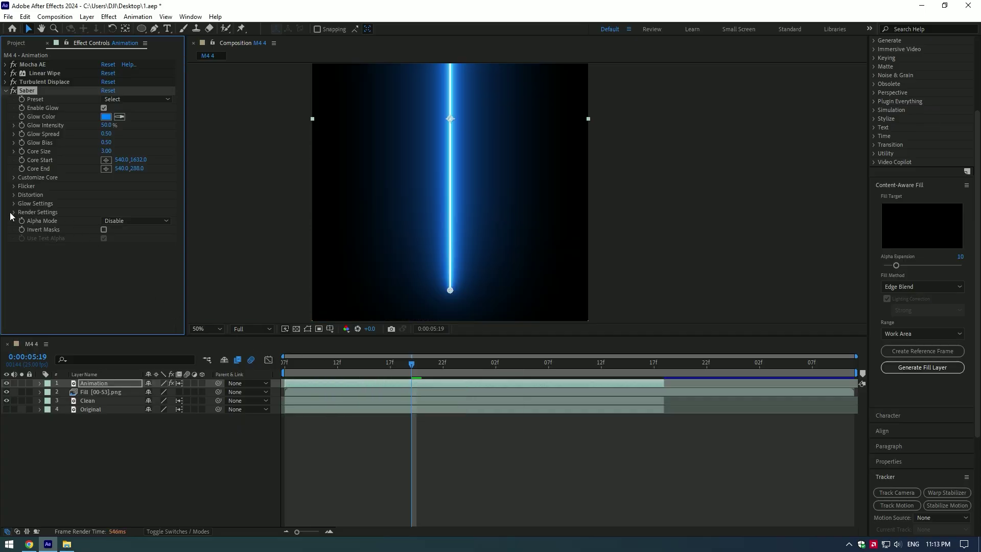
pyautogui.click(11, 212)
pyautogui.click(122, 299)
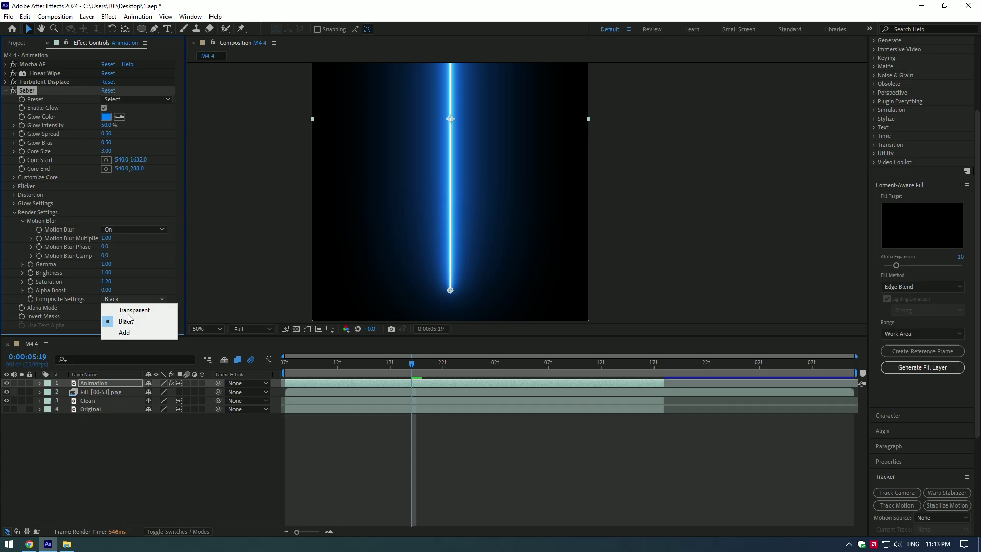
pyautogui.click(124, 308)
pyautogui.click(133, 185)
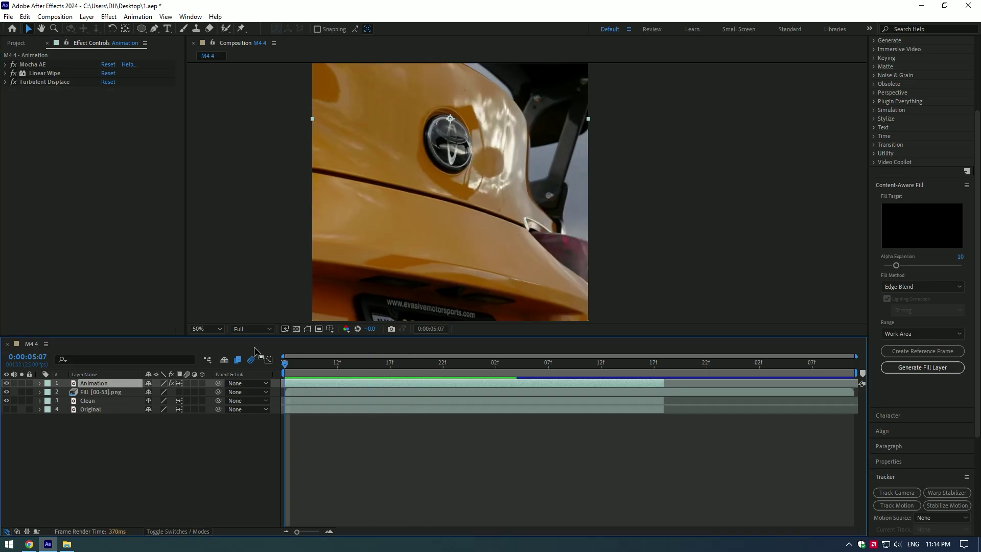
# Auto-trace the Animation layer's alpha channel on the current frame to create a mask around the emblem
pyautogui.click(87, 17)
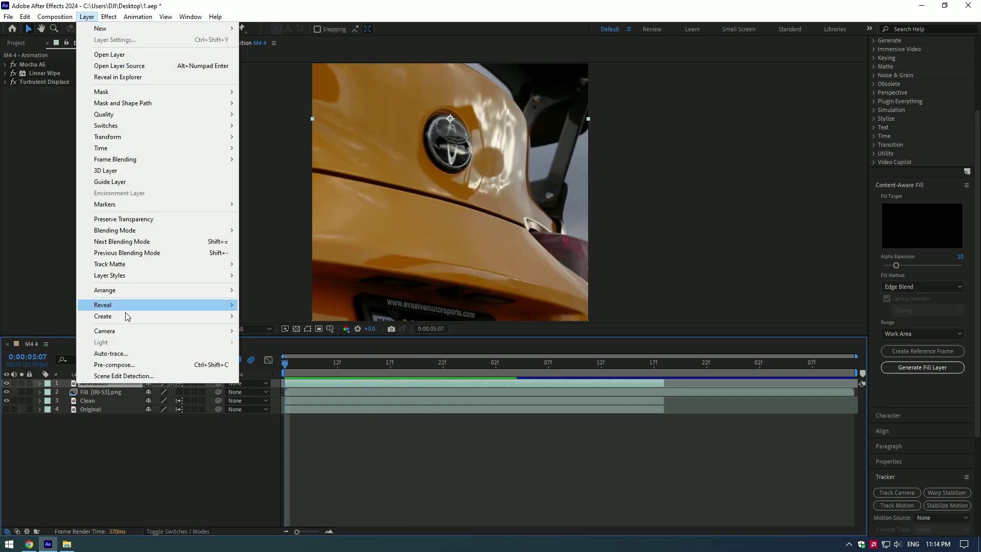
pyautogui.click(129, 357)
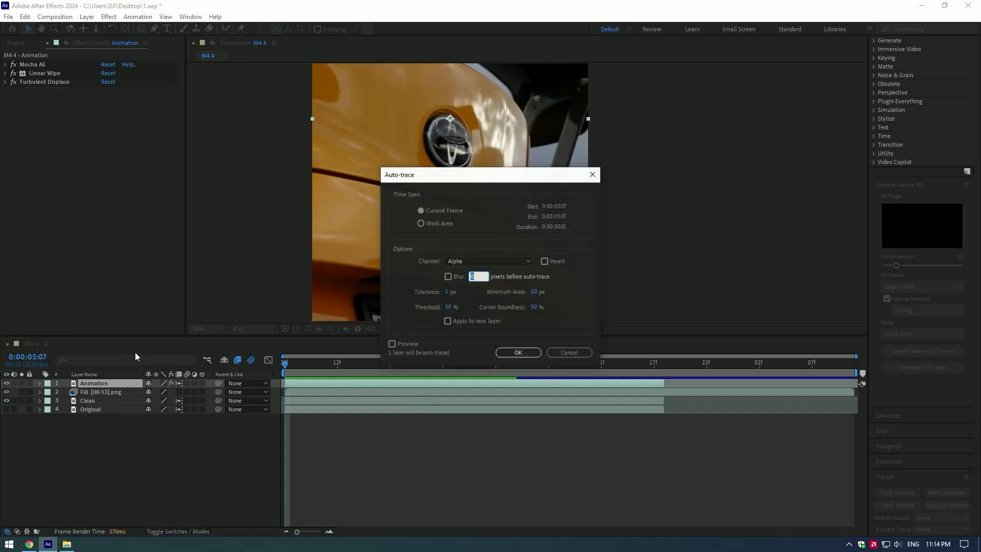
pyautogui.click(517, 350)
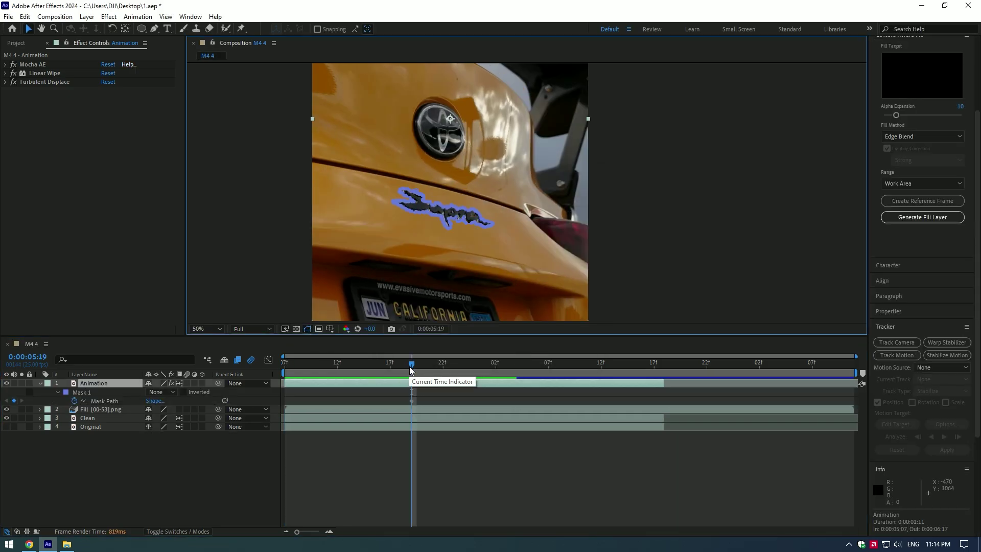
# Track the Animation layer's Mask 1 frame by frame, backward and forward from 0:00:05:19, using position, scale and rotation
pyautogui.click(379, 360)
pyautogui.moveTo(365, 361); pyautogui.dragTo(411, 362)
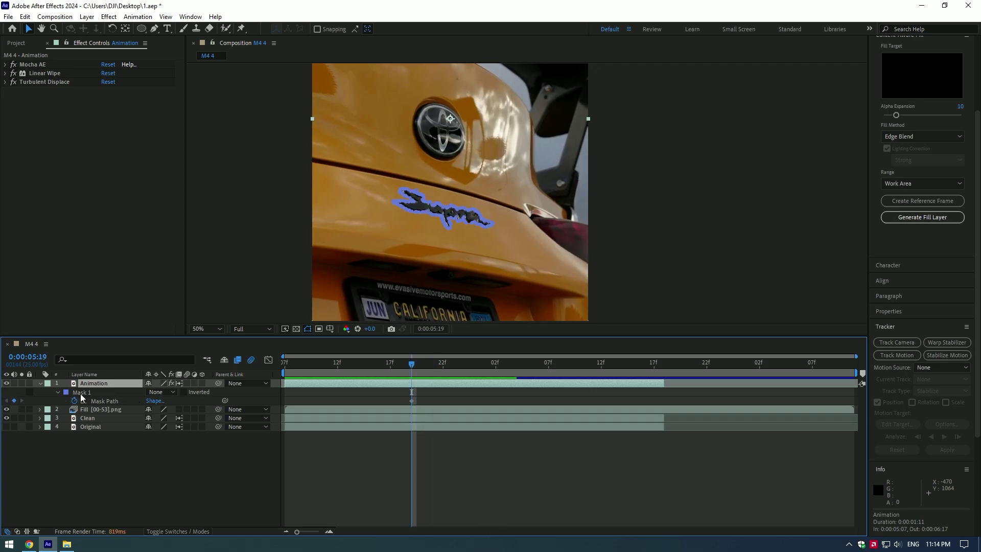
pyautogui.click(103, 401)
pyautogui.scroll(2, 407, 203)
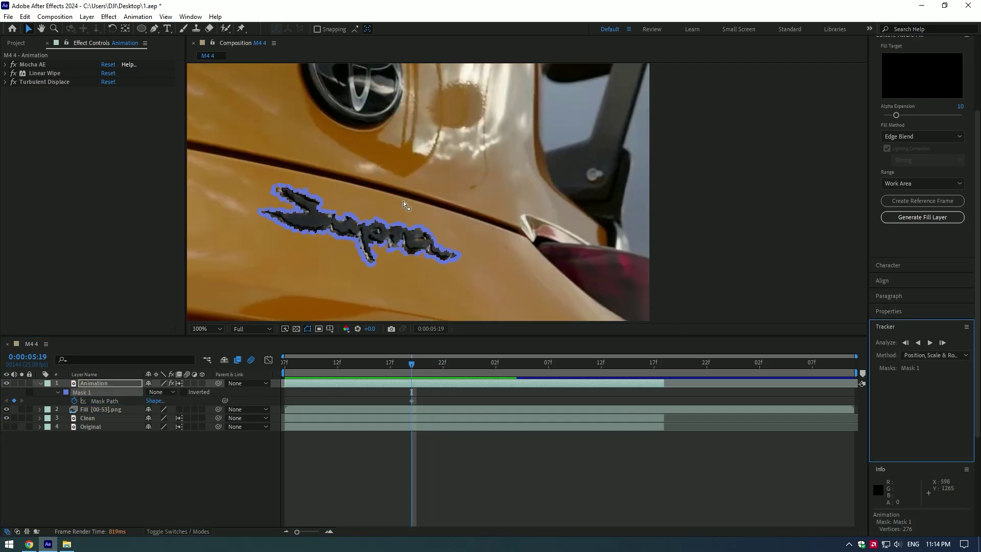
pyautogui.moveTo(373, 250); pyautogui.dragTo(650, 199)
pyautogui.scroll(-2, 650, 200)
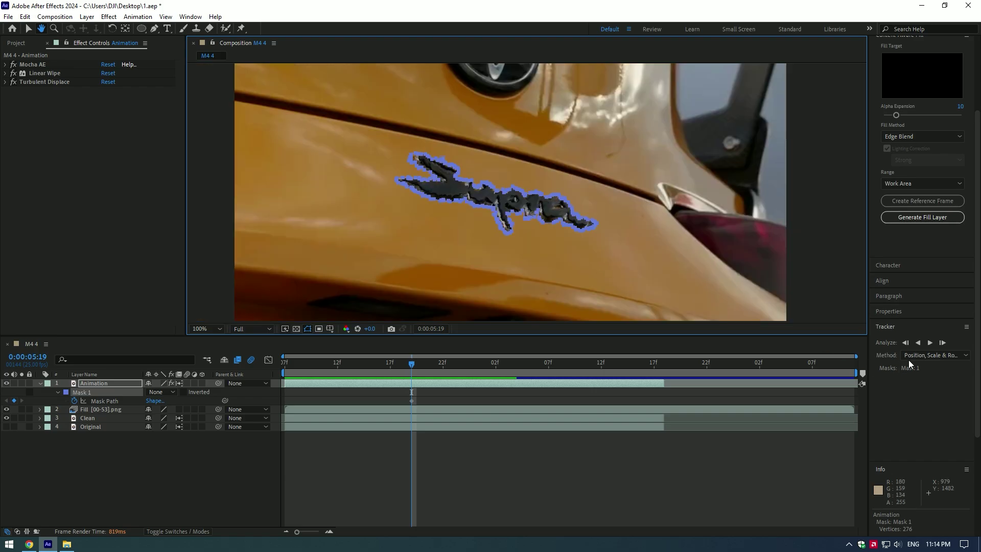
pyautogui.click(908, 342)
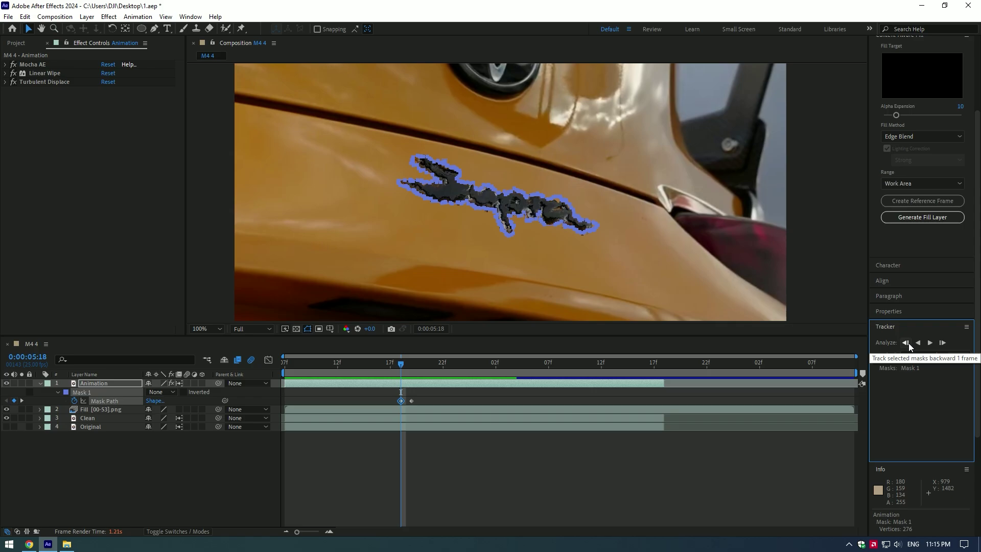
pyautogui.click(943, 343)
pyautogui.click(943, 344)
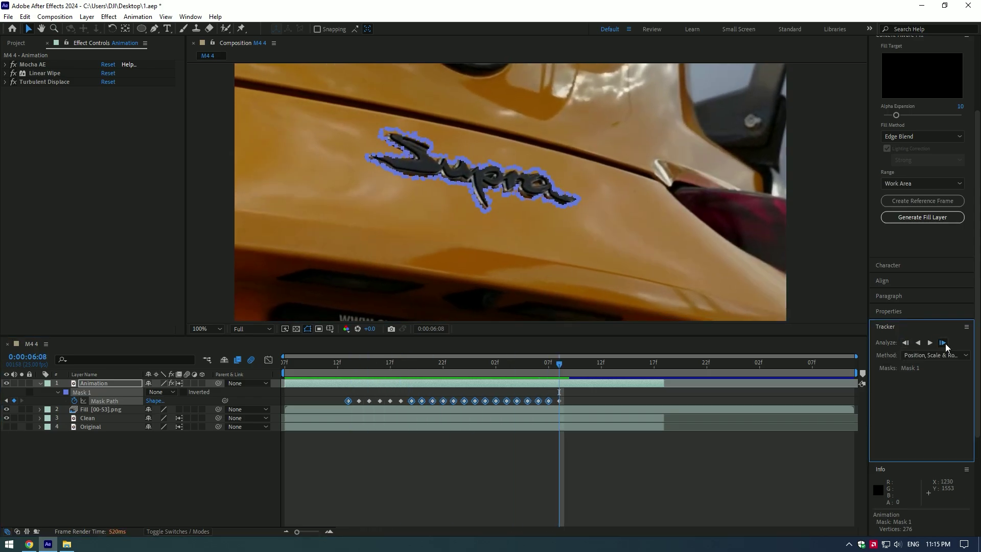
# Collapse the Animation layer's properties and apply the Saber effect to the layer
pyautogui.click(477, 383)
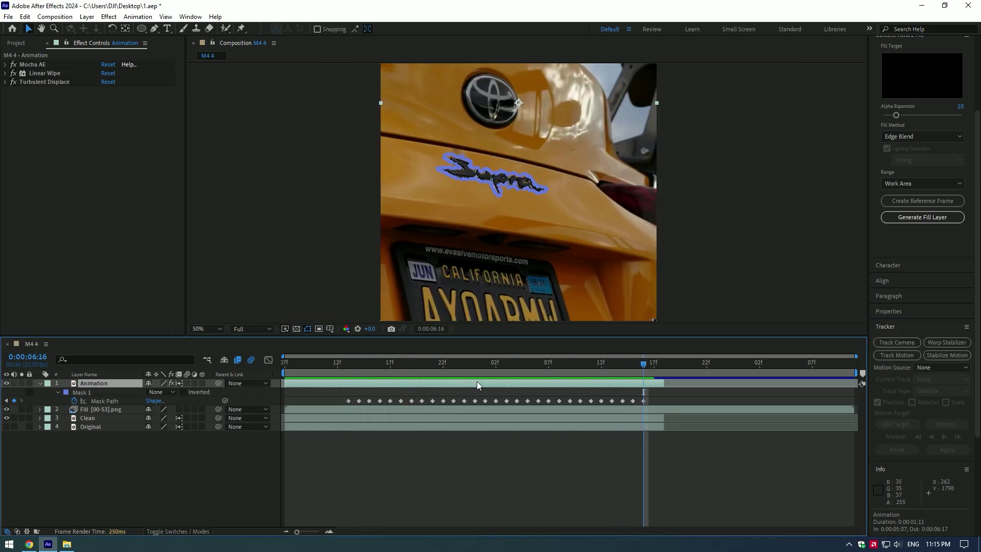
pyautogui.press('u')
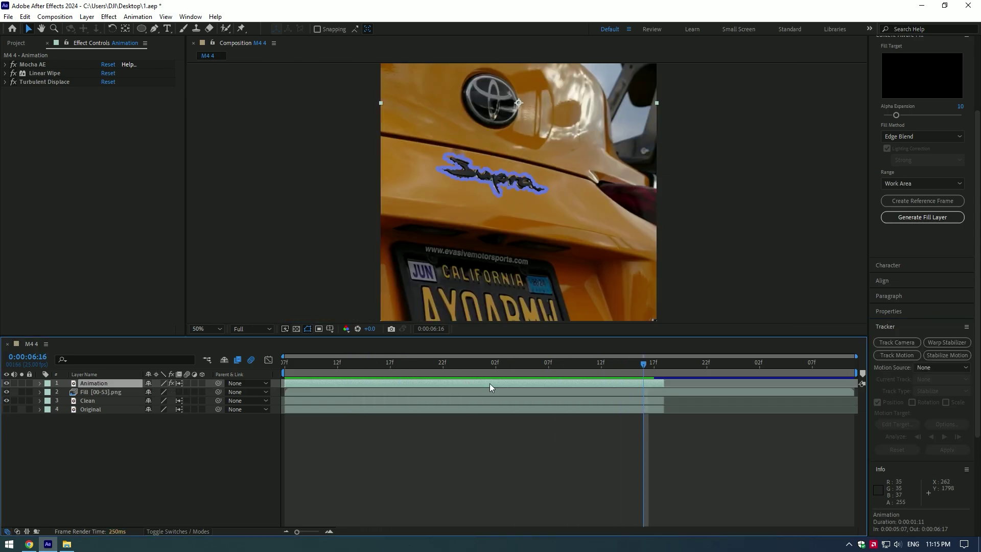
pyautogui.click(537, 362)
pyautogui.hotkey('ctrl', 'space')
pyautogui.write('sab')
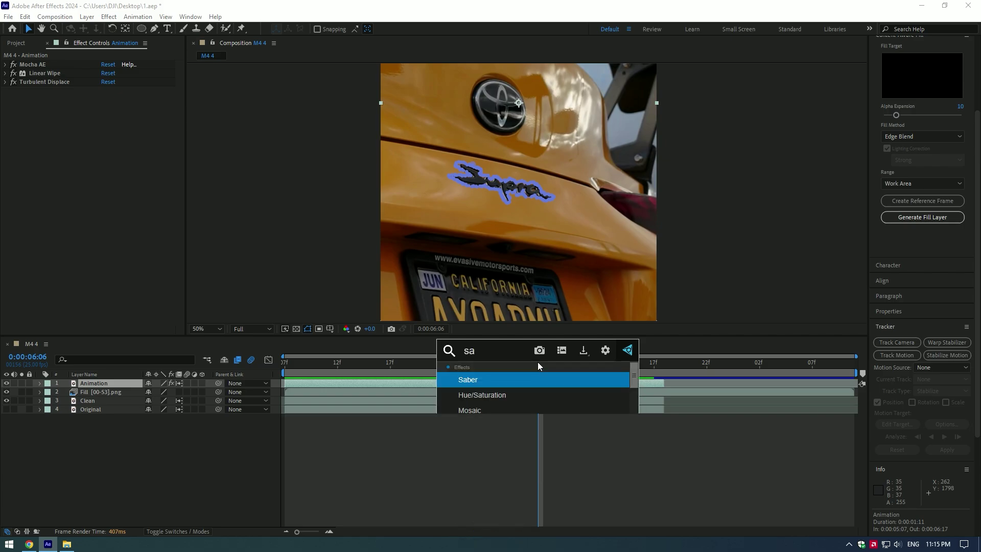
pyautogui.press('Return')
# Set Saber's Composite Settings to Add and its Core Type to Layer Masks
pyautogui.click(118, 301)
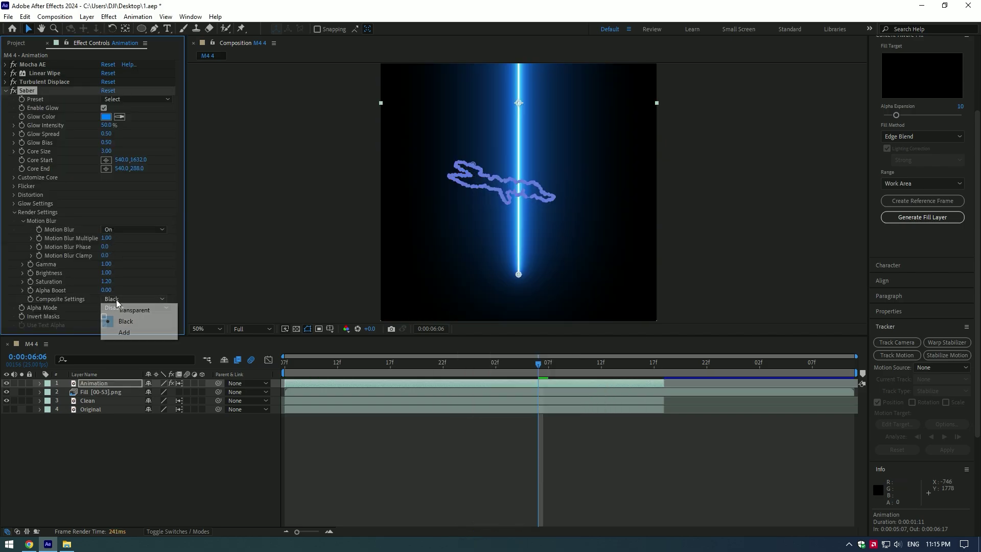
pyautogui.click(118, 332)
pyautogui.click(13, 177)
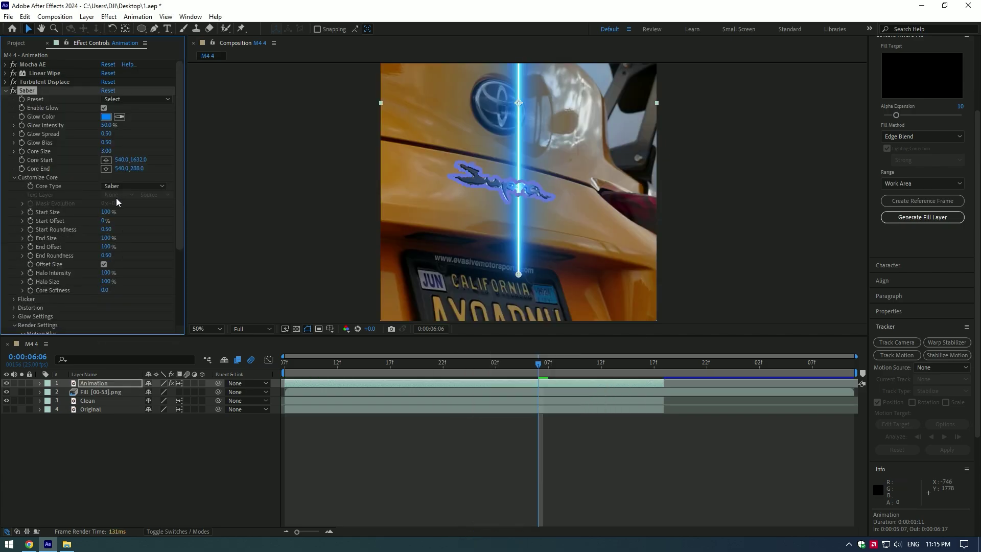
pyautogui.click(133, 186)
pyautogui.click(136, 211)
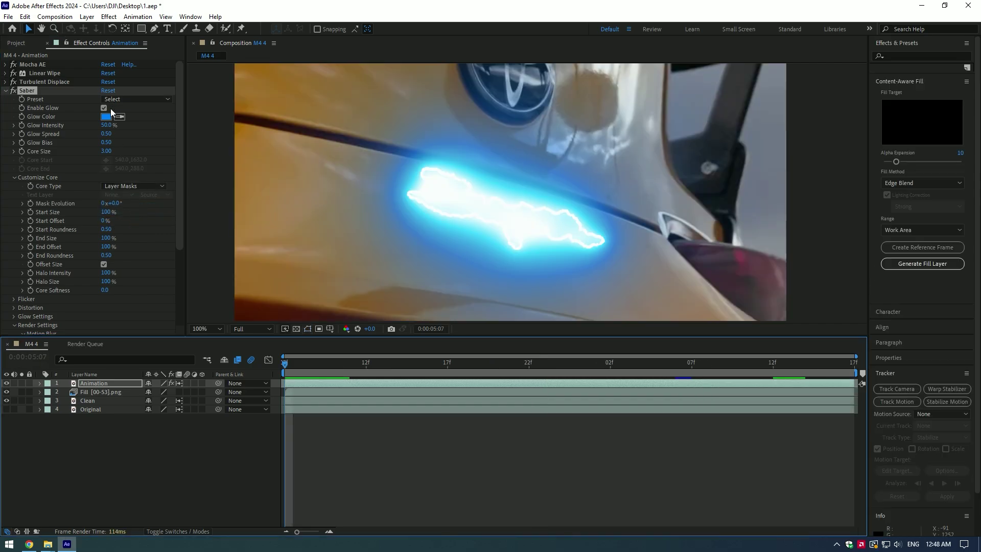
# Choose the Energize preset for the Saber effect and check it at 0:00:05:20
pyautogui.click(117, 102)
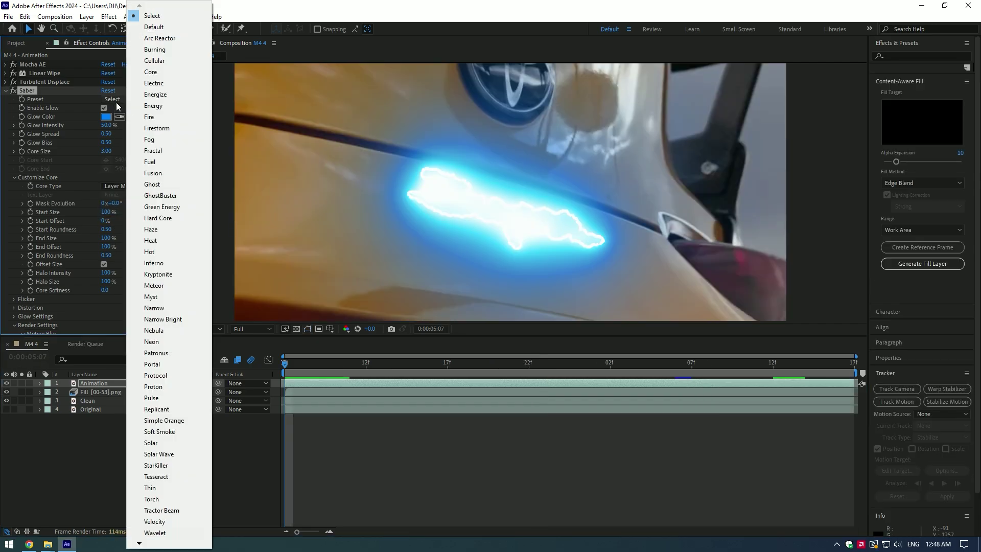
pyautogui.click(155, 94)
pyautogui.moveTo(284, 364); pyautogui.dragTo(501, 366)
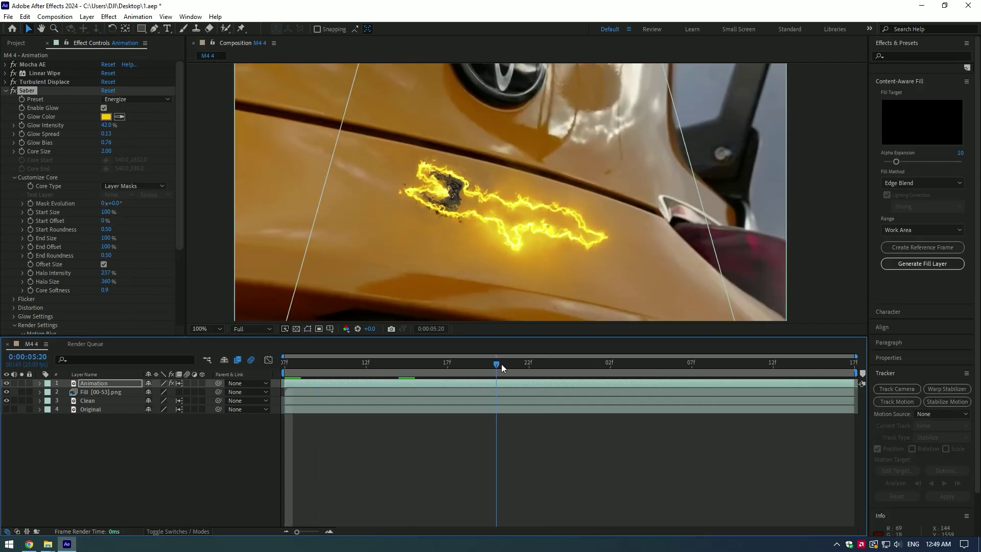
# Set Saber's Core Size to 1, Glow Intensity to 30%, Glow Bias to 0.50 and Glow Spread to 0.15
pyautogui.click(108, 152)
pyautogui.write('1')
pyautogui.press('Return')
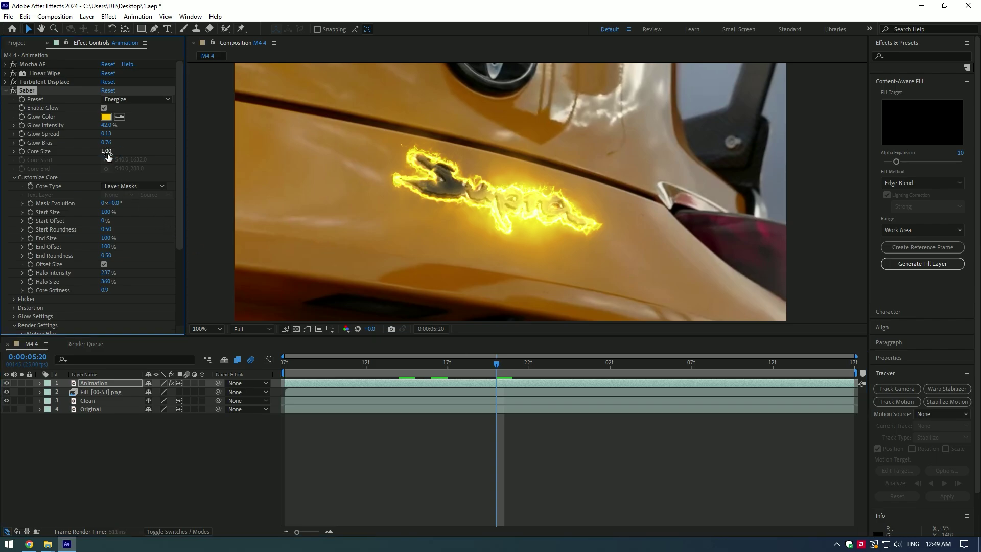
pyautogui.click(107, 125)
pyautogui.write('30')
pyautogui.press('Return')
pyautogui.click(106, 142)
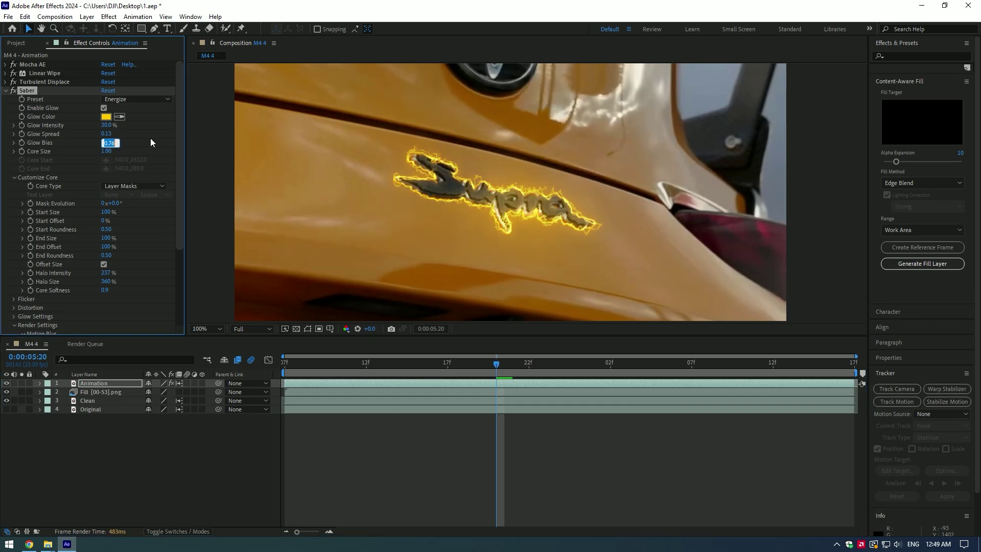
pyautogui.write('0.5')
pyautogui.press('Return')
pyautogui.write('0.15')
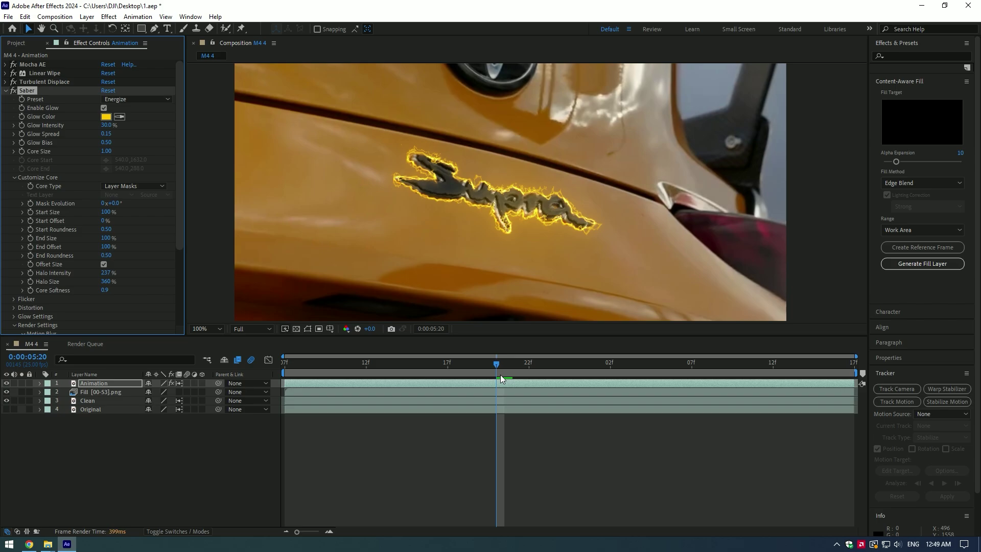
# Keyframe Saber's End Offset at 0% at 0:00:05:12
pyautogui.moveTo(498, 367); pyautogui.dragTo(367, 366)
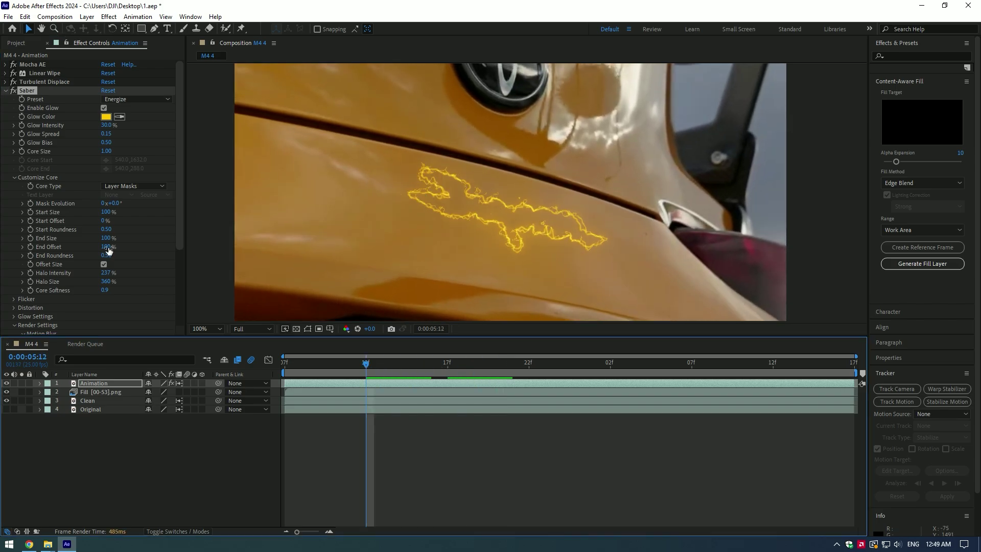
pyautogui.click(107, 247)
pyautogui.write('0')
pyautogui.press('Return')
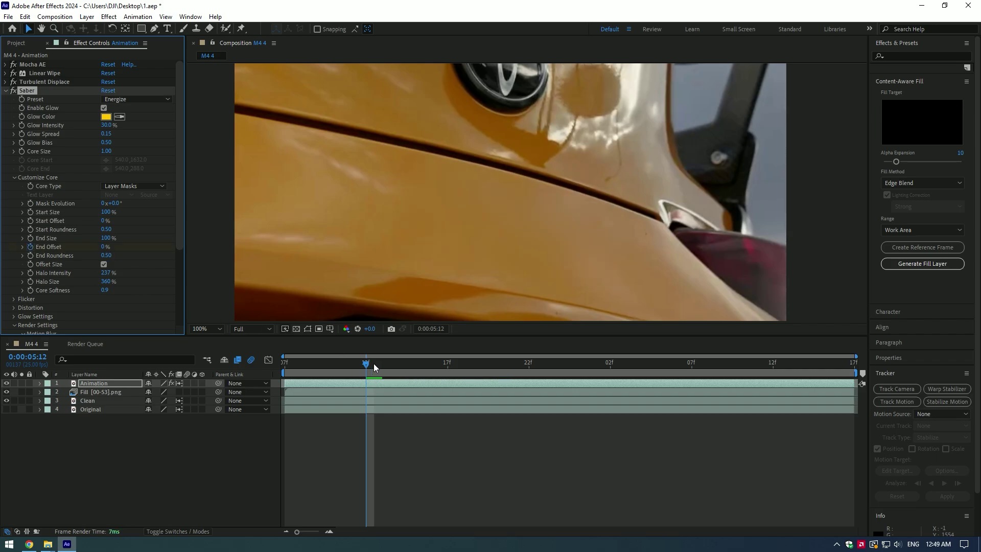
# Keyframe Saber's End Offset at 100% at 0:00:05:21, and retime its two keyframes to 0:00:05:13 and 0:00:06:00
pyautogui.moveTo(373, 363); pyautogui.dragTo(512, 359)
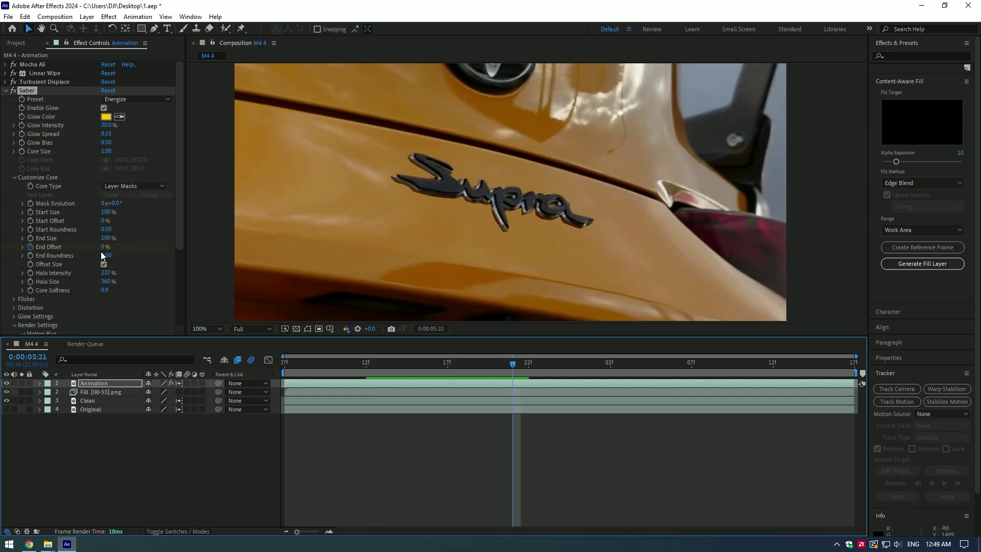
pyautogui.moveTo(138, 247); pyautogui.dragTo(224, 249)
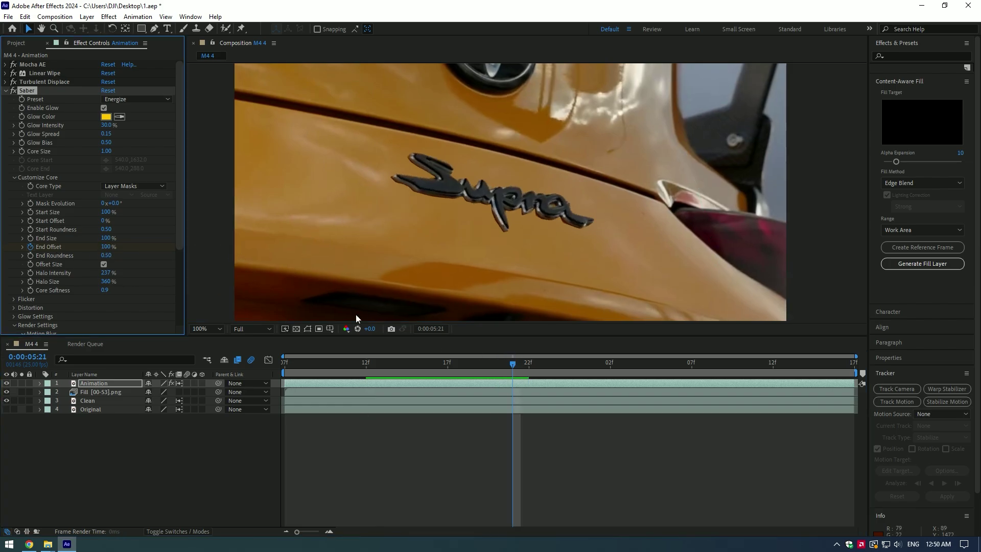
pyautogui.moveTo(513, 363); pyautogui.dragTo(406, 363)
pyautogui.click(443, 383)
pyautogui.press('u')
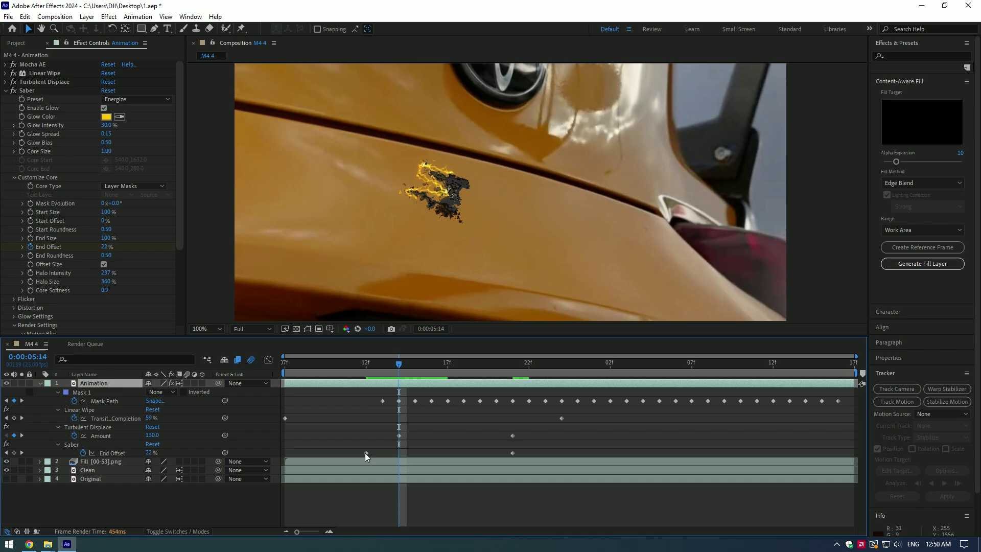
pyautogui.moveTo(366, 453)
pyautogui.mouseDown()
pyautogui.moveTo(351, 452)
pyautogui.moveTo(382, 452)
pyautogui.mouseUp()
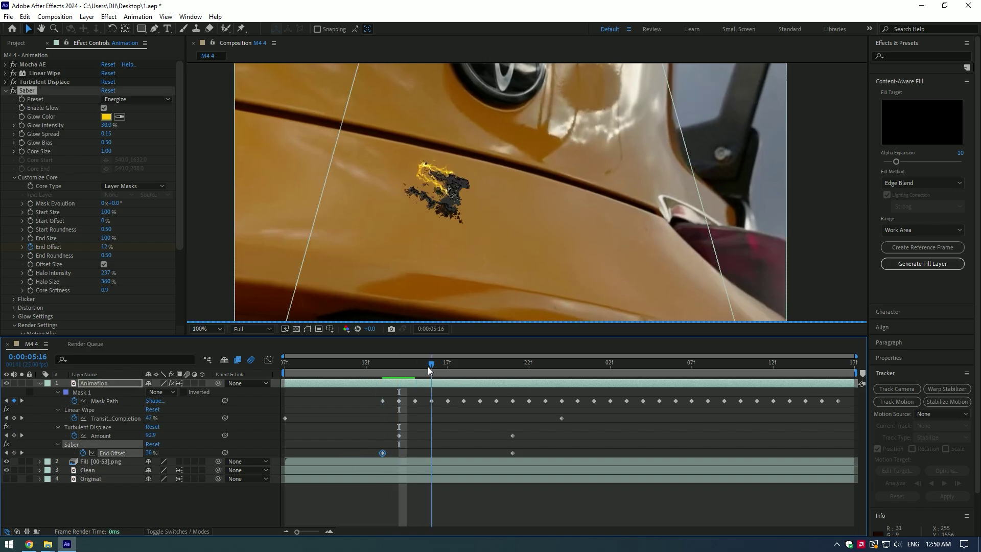
pyautogui.moveTo(428, 366); pyautogui.dragTo(691, 364)
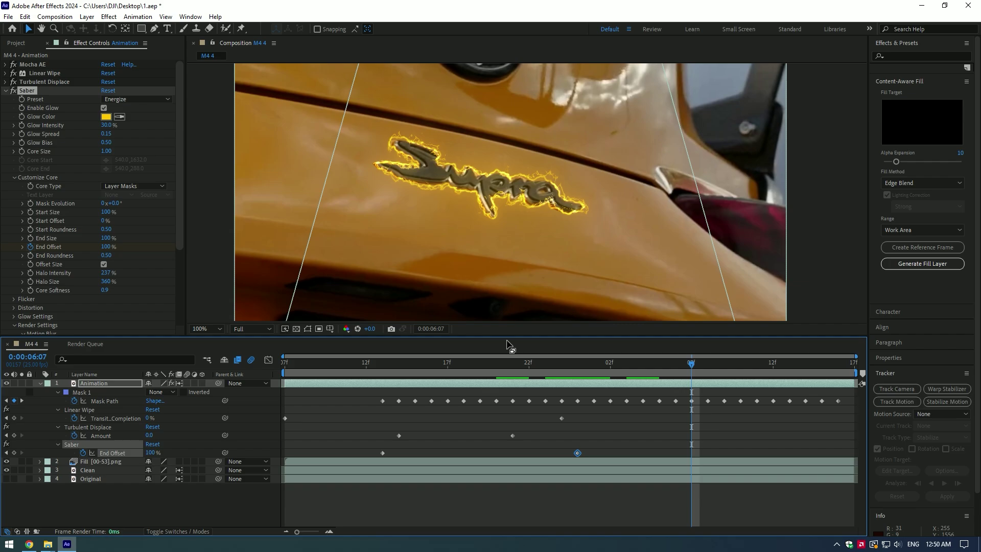
# Keyframe Saber's Start Offset at 0% at 0:00:06:07 and at 100% at 0:00:06:16
pyautogui.click(31, 219)
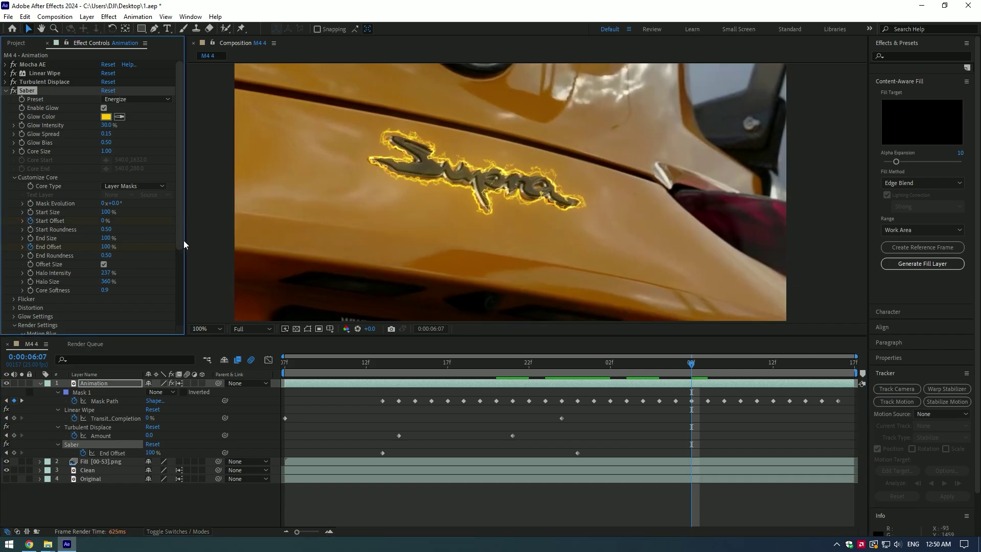
pyautogui.moveTo(713, 363); pyautogui.dragTo(838, 363)
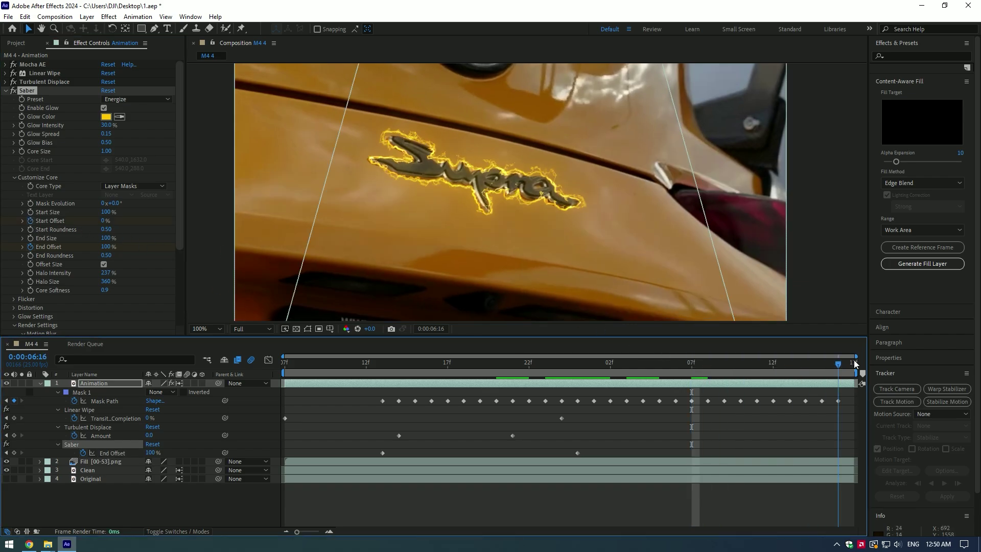
pyautogui.click(100, 219)
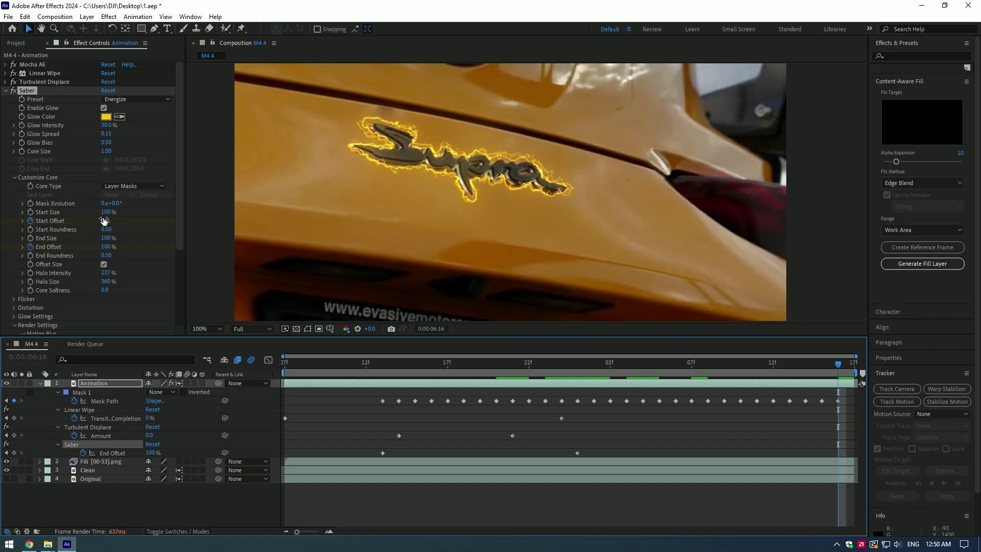
pyautogui.moveTo(104, 220); pyautogui.dragTo(183, 221)
# Reveal the Animation layer's modified properties and apply Easy Ease to both of Saber's End Offset keyframes
pyautogui.moveTo(832, 365); pyautogui.dragTo(480, 366)
pyautogui.press(',')
pyautogui.press(',')
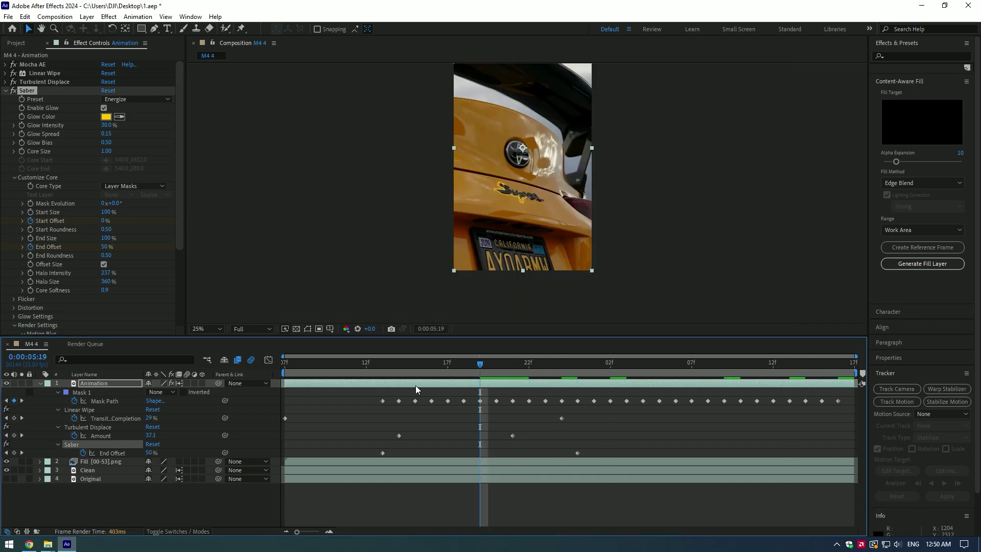
pyautogui.click(416, 385)
pyautogui.press('u')
pyautogui.press('u')
pyautogui.scroll(-3, 511, 472)
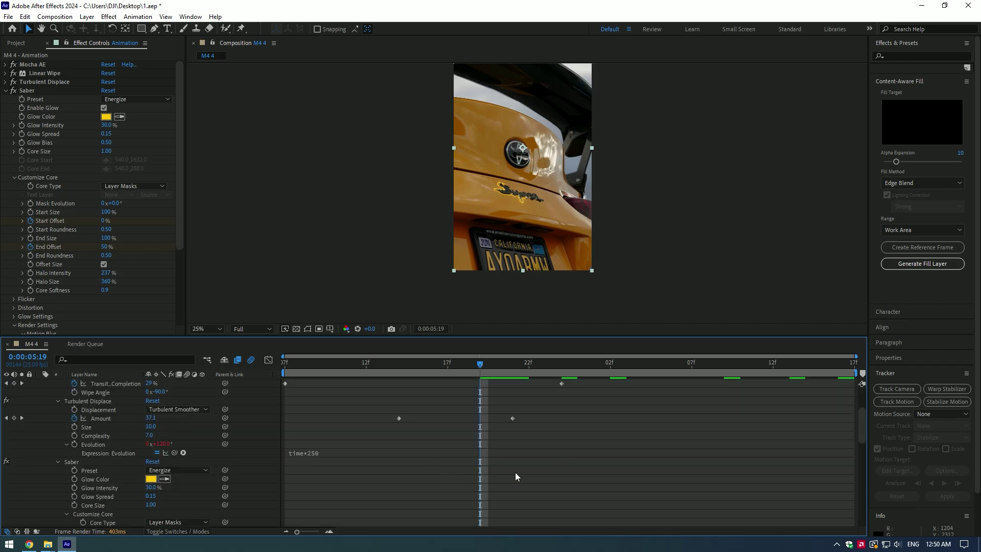
pyautogui.scroll(-1, 515, 472)
pyautogui.scroll(-2, 399, 474)
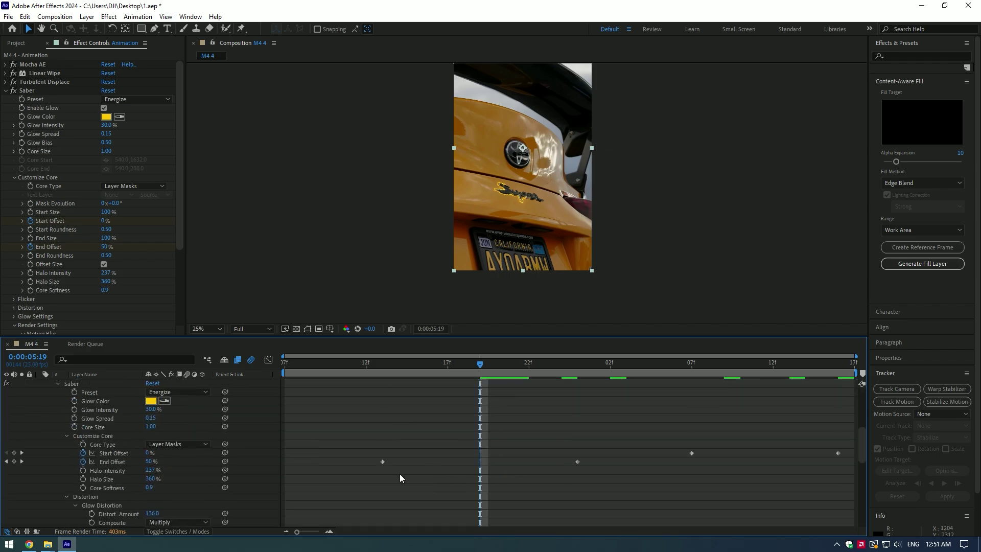
pyautogui.click(106, 462)
pyautogui.moveTo(361, 444); pyautogui.dragTo(595, 468)
pyautogui.press('F9')
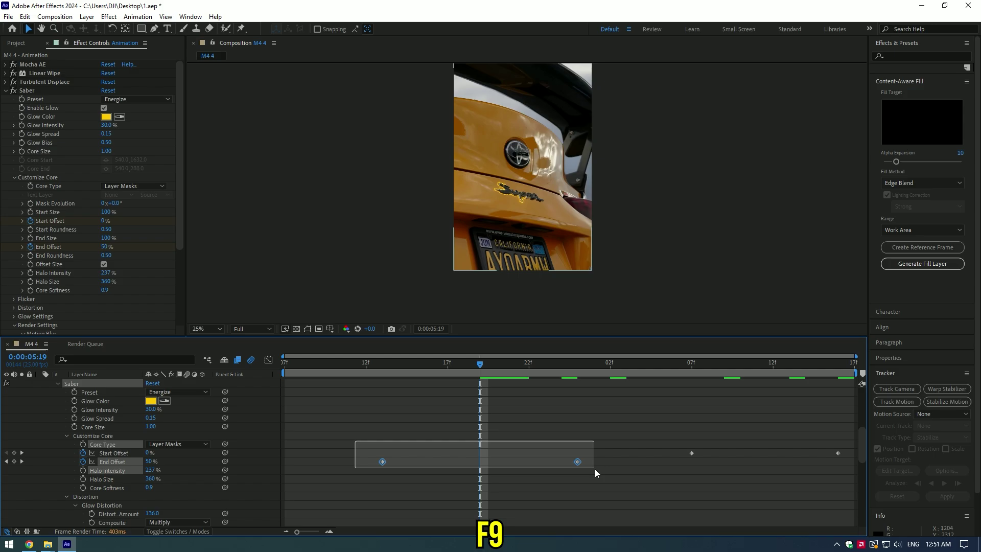
# Reshape the End Offset speed graph so the speed peaks shortly after the first keyframe and tapers gradually to the last
pyautogui.click(268, 360)
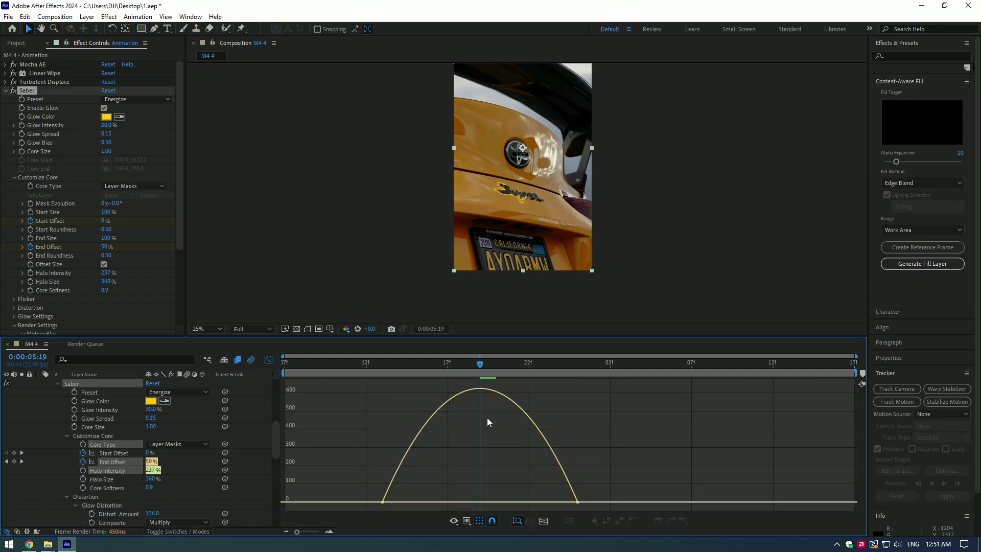
pyautogui.moveTo(349, 475); pyautogui.dragTo(513, 502)
pyautogui.click(428, 367)
pyautogui.click(465, 364)
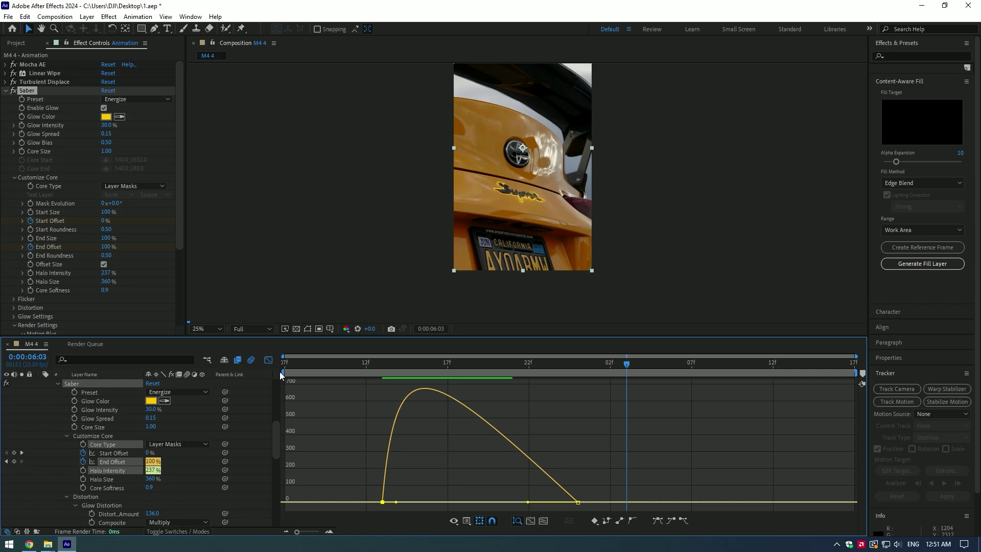
pyautogui.click(268, 360)
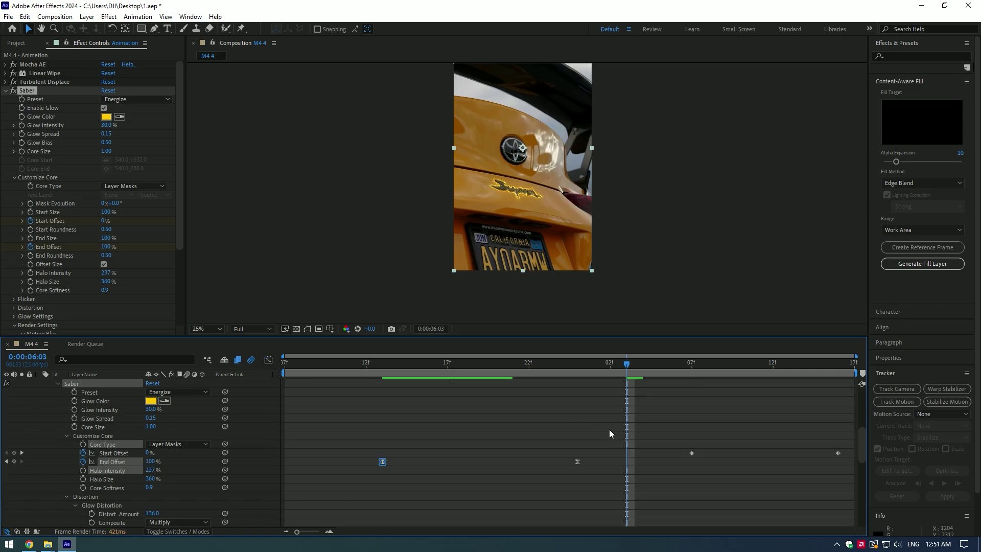
# Apply Easy Ease to both Start Offset keyframes and reshape their speed graph so the speed peaks just before the last keyframe
pyautogui.moveTo(679, 435); pyautogui.dragTo(845, 469)
pyautogui.click(746, 366)
pyautogui.click(268, 360)
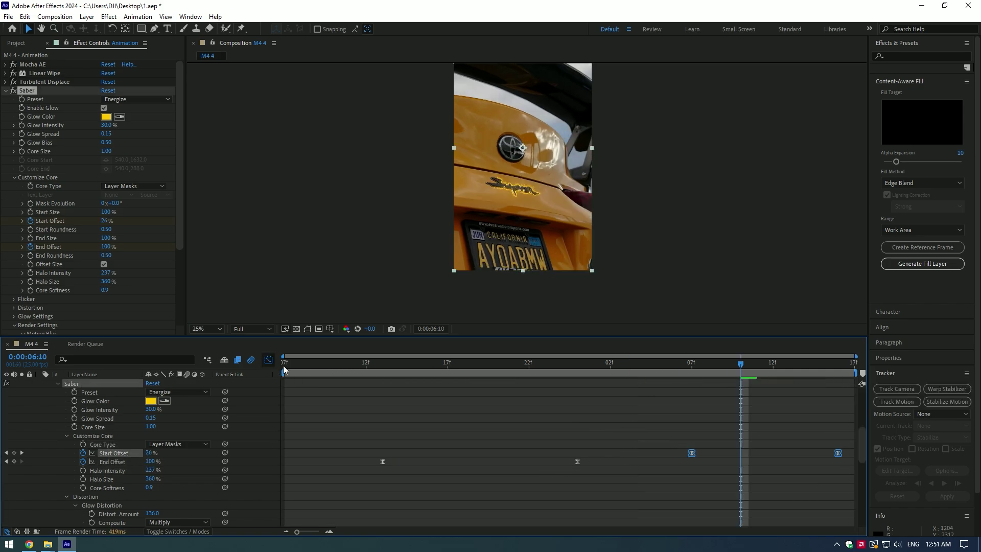
pyautogui.moveTo(838, 513); pyautogui.dragTo(839, 513)
pyautogui.moveTo(740, 502); pyautogui.dragTo(834, 501)
pyautogui.moveTo(756, 365); pyautogui.dragTo(805, 366)
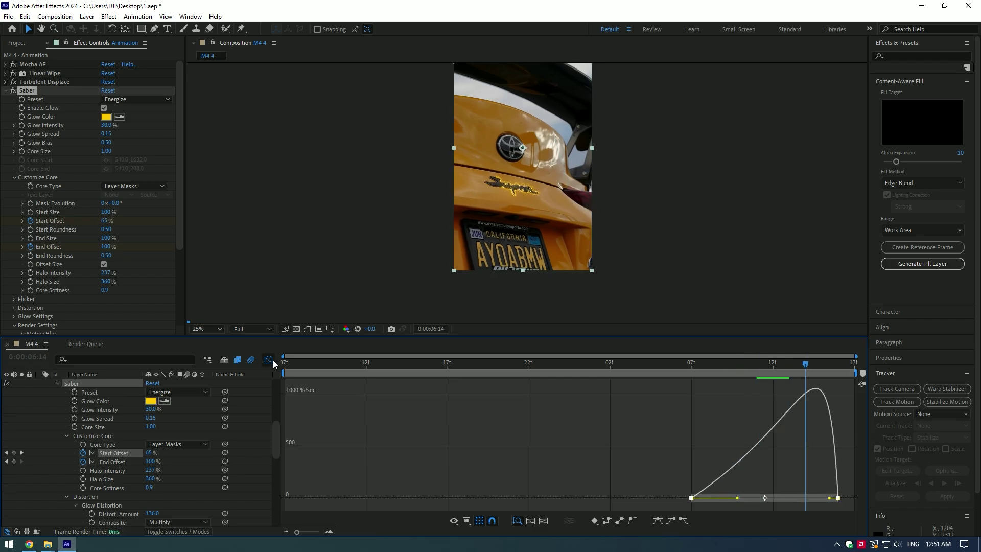
pyautogui.click(268, 360)
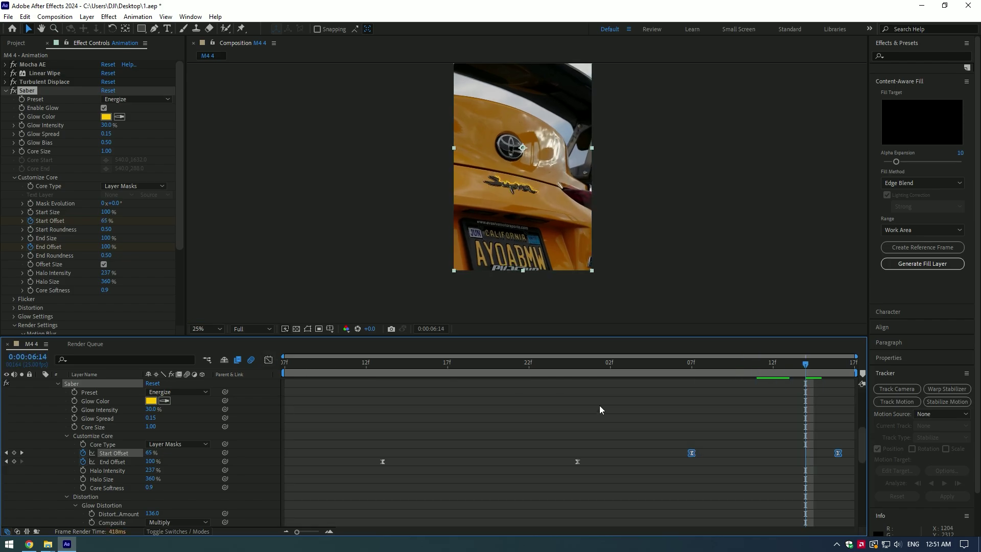
# Collapse the Animation layer's properties and check the composition at 0:00:06:03
pyautogui.click(58, 383)
pyautogui.scroll(2, 521, 433)
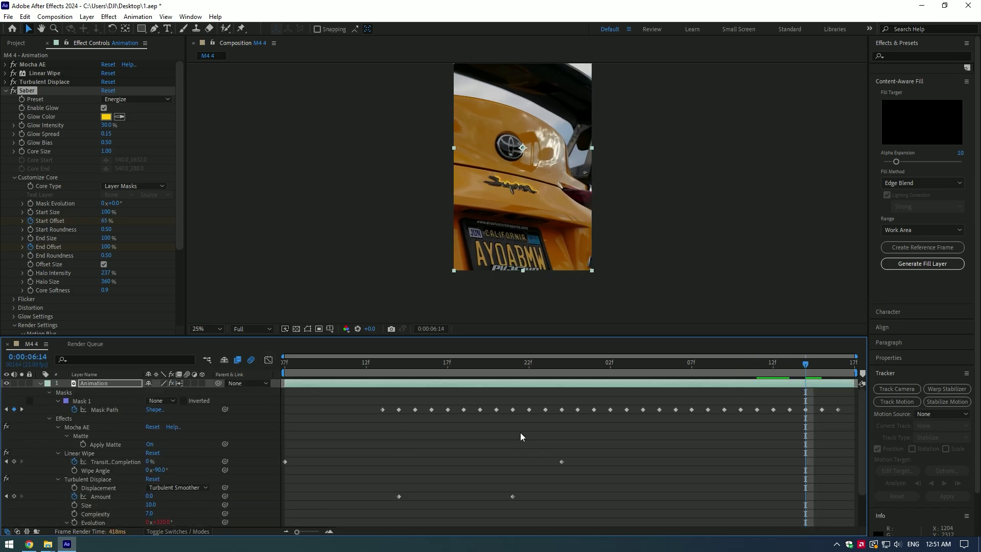
pyautogui.click(40, 383)
pyautogui.moveTo(789, 366); pyautogui.dragTo(627, 367)
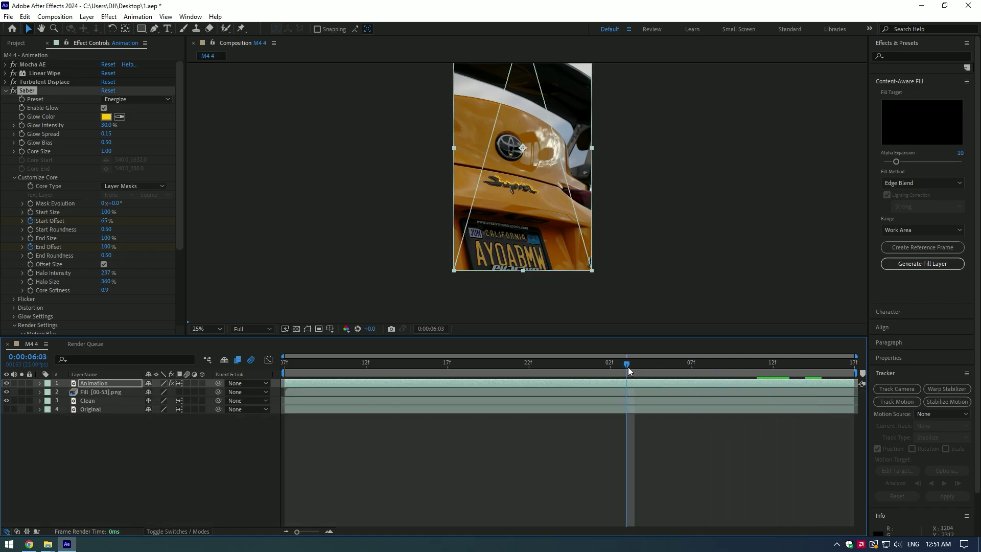